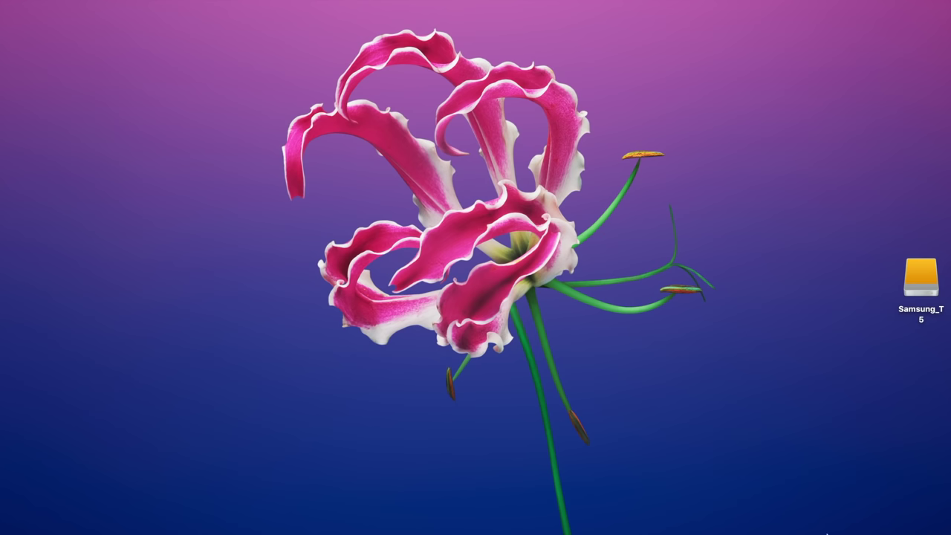
Connect the london-tower-bridge timelapse above the first laptop clip at the timeline start and trim its end to that clip's length
left_click(851, 511)
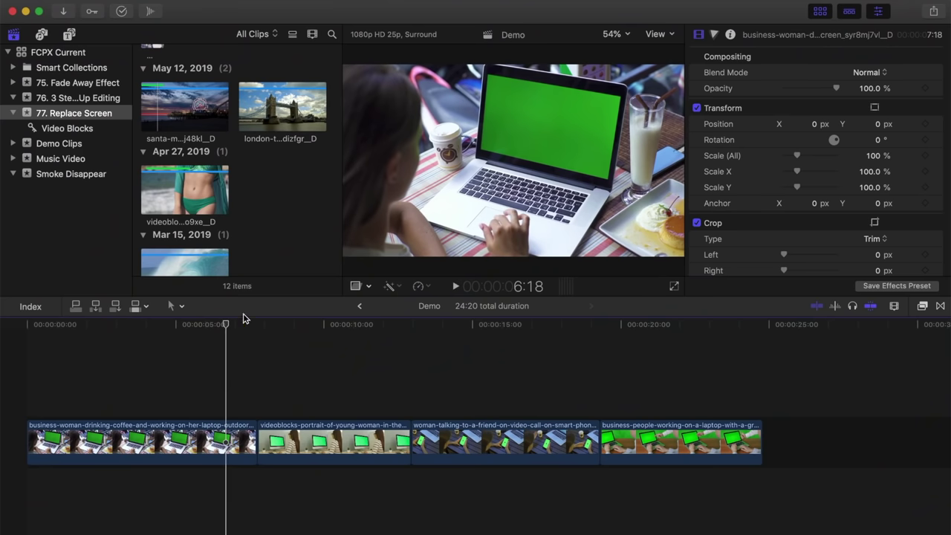
left_click_drag(226, 325, 13, 328)
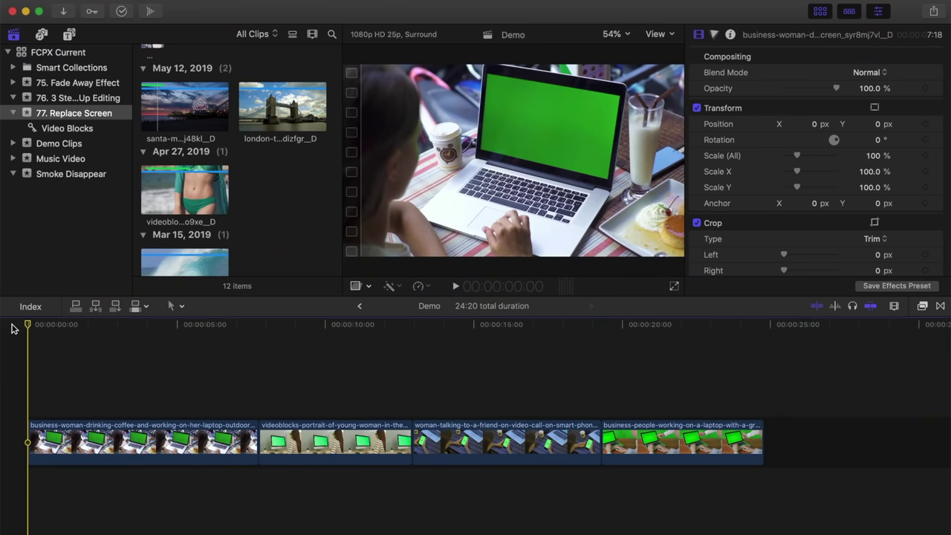
scroll(272, 145, "up", 3)
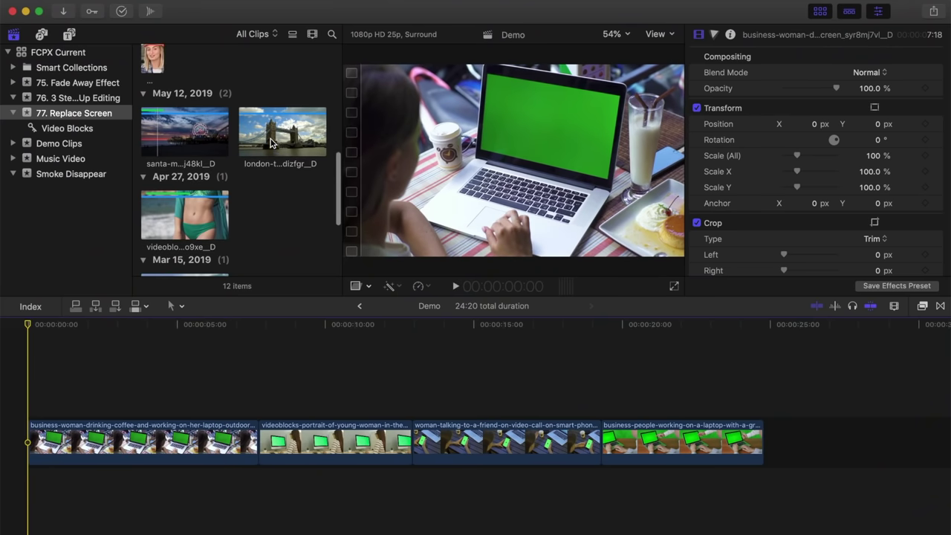
left_click(250, 140)
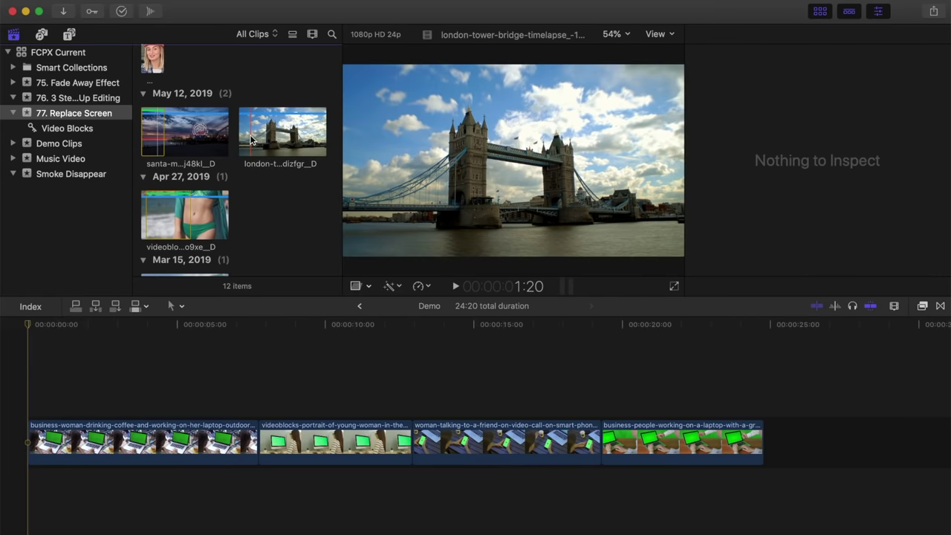
left_click(252, 140)
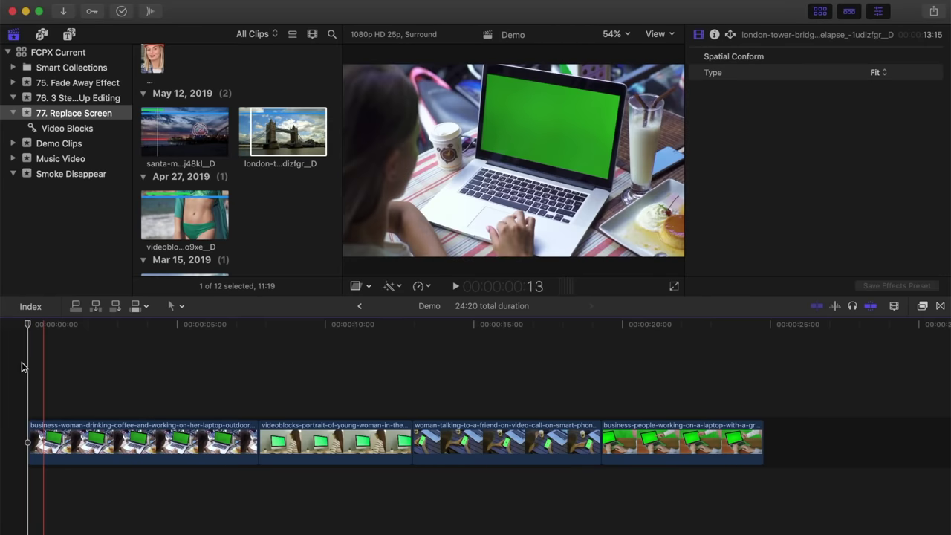
left_click(22, 367)
key("q")
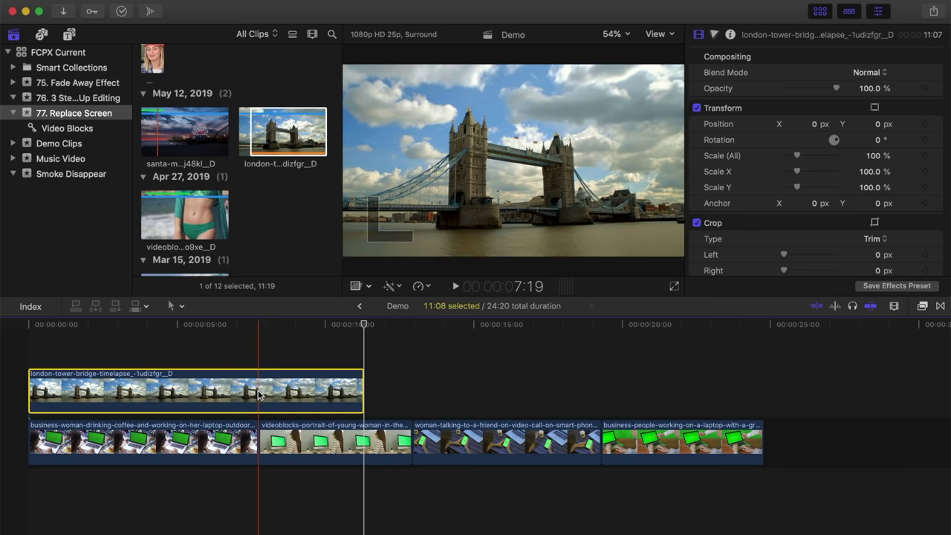
key("alt+bracketright")
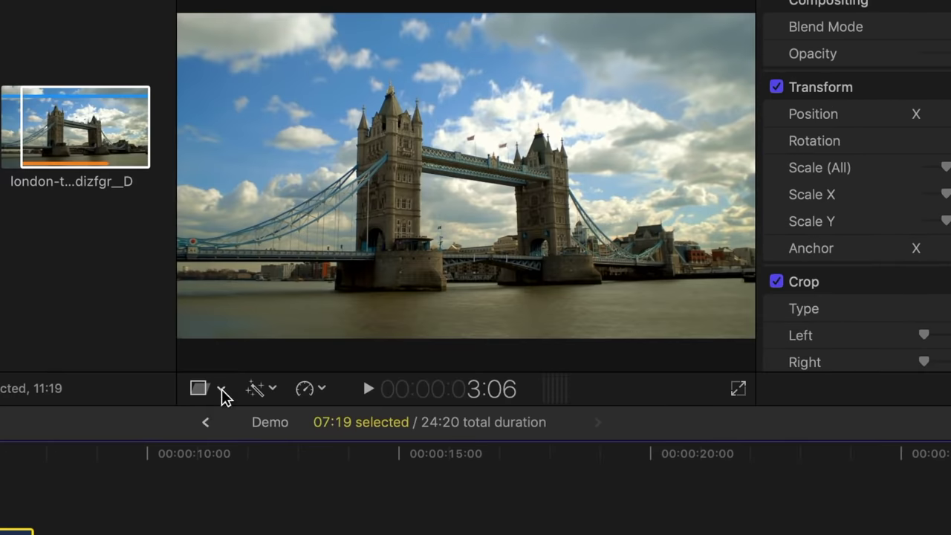
Distort the London bridge clip so its four corners roughly match the corners of the green laptop screen
left_click(368, 286)
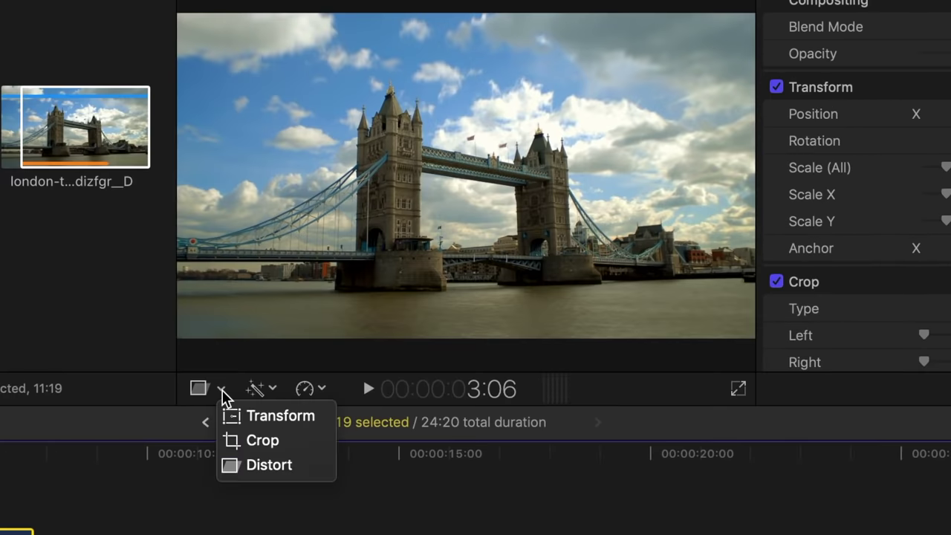
left_click(303, 477)
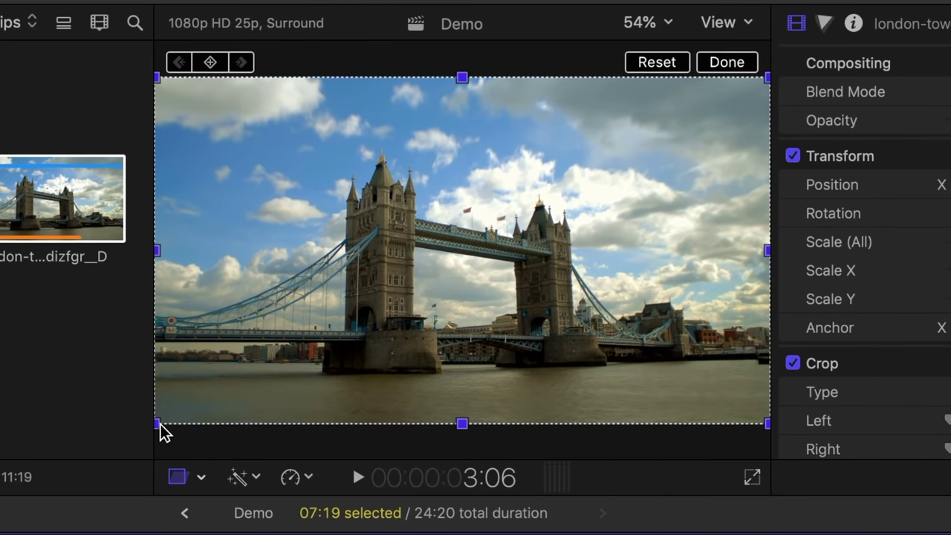
left_click_drag(157, 424, 394, 260)
left_click_drag(156, 78, 416, 93)
left_click_drag(768, 79, 655, 136)
left_click_drag(766, 422, 630, 283)
left_click_drag(390, 265, 409, 240)
Fine-tune the distort corners against the laptop screen edges at 200% magnification, finish the distortion and fit the frame in the viewer
left_click(670, 24)
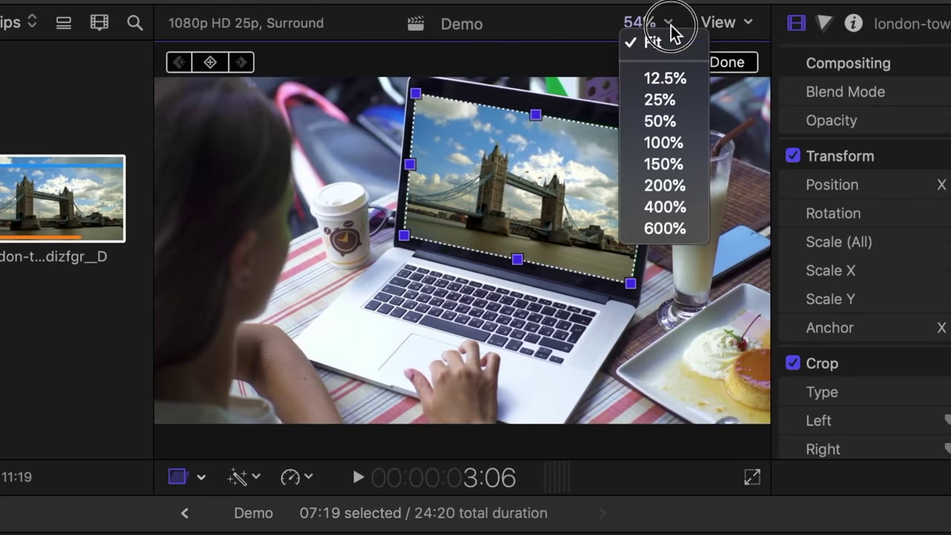
left_click(656, 185)
scroll(733, 260, "down", 3)
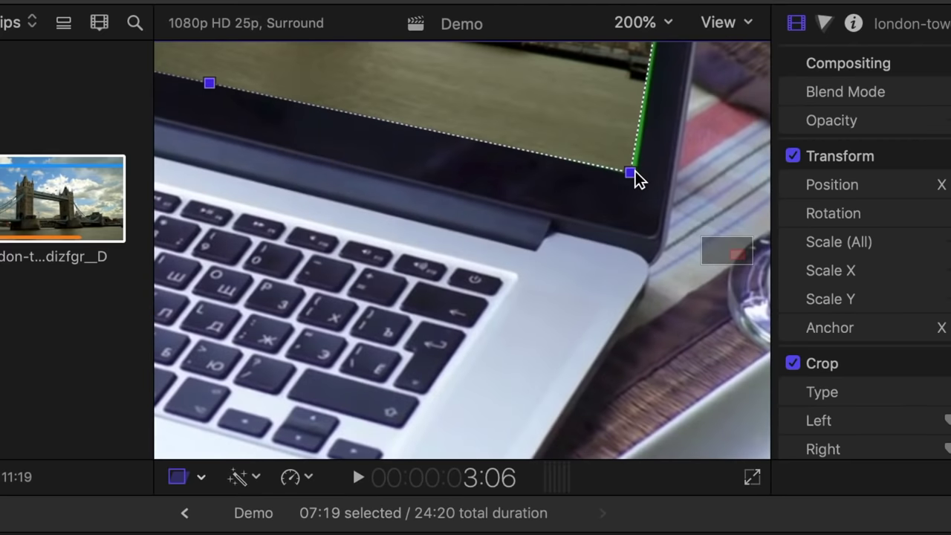
left_click_drag(635, 172, 638, 180)
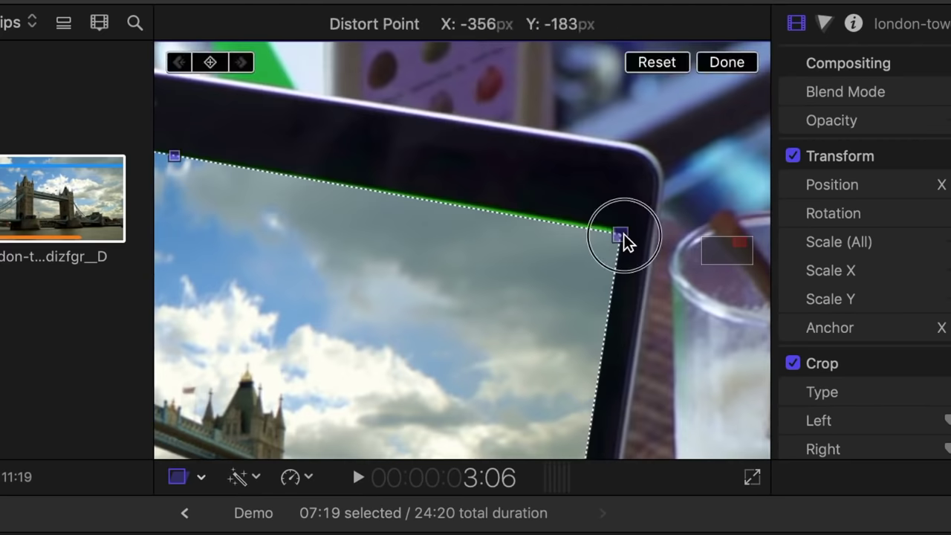
left_click_drag(732, 253, 721, 245)
left_click_drag(583, 127, 588, 117)
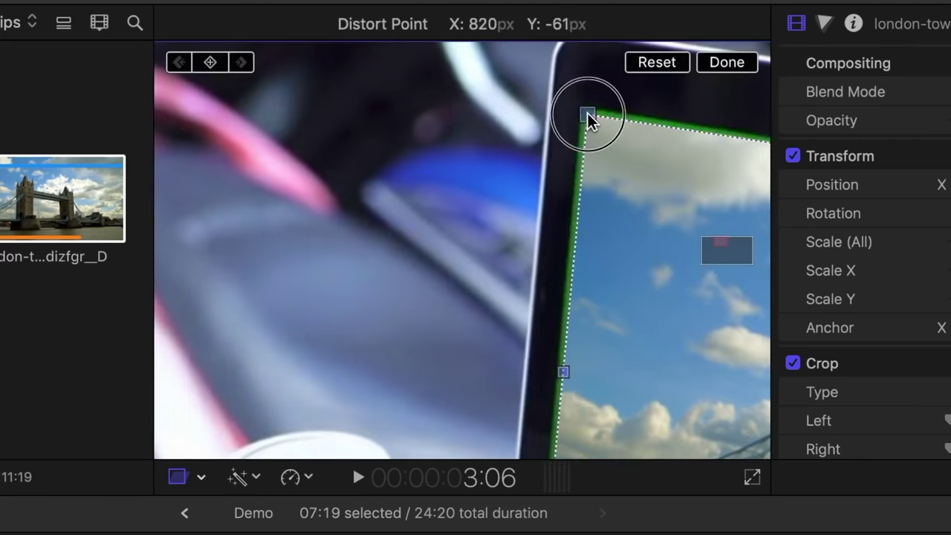
left_click_drag(715, 249, 726, 256)
left_click_drag(516, 343, 513, 343)
left_click(712, 62)
left_click(667, 23)
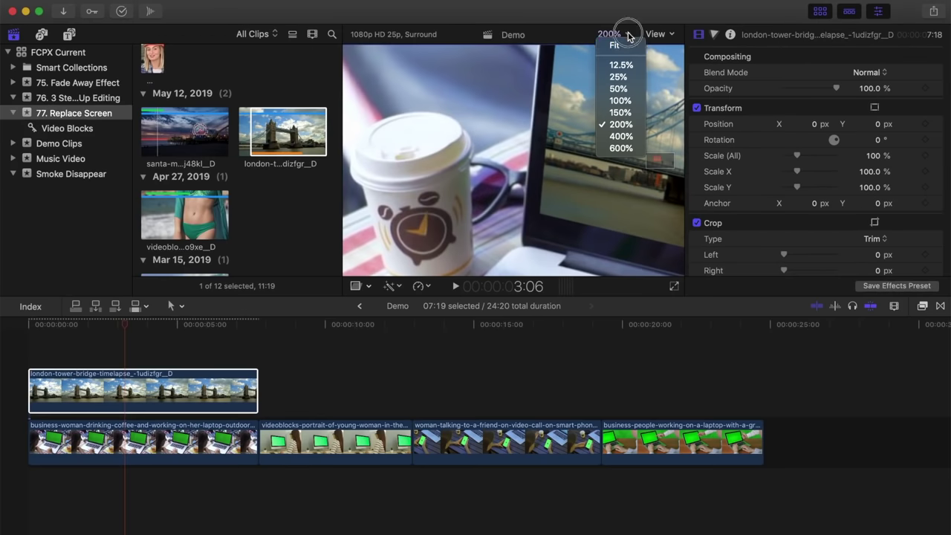
left_click(615, 46)
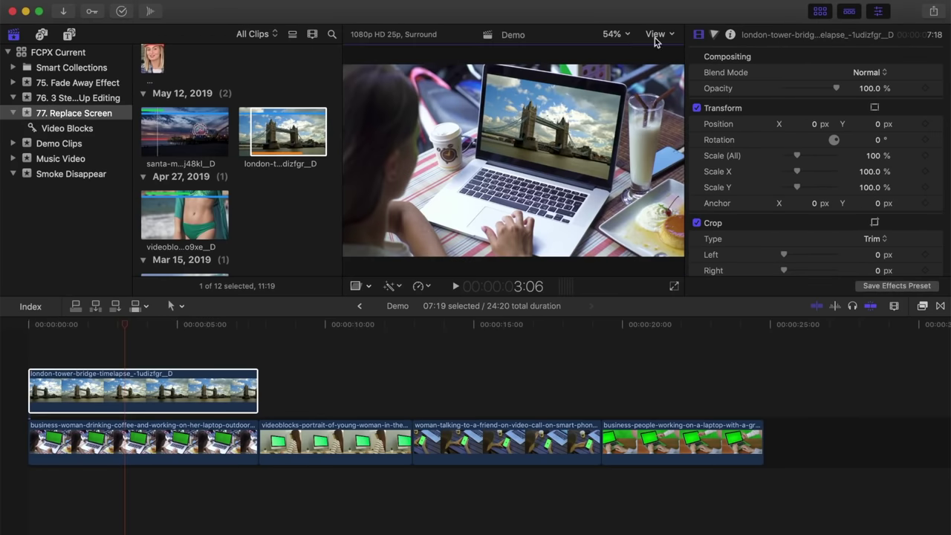
Apply the Shape Mask effect to the London bridge clip and set its feather to 0
left_click(922, 305)
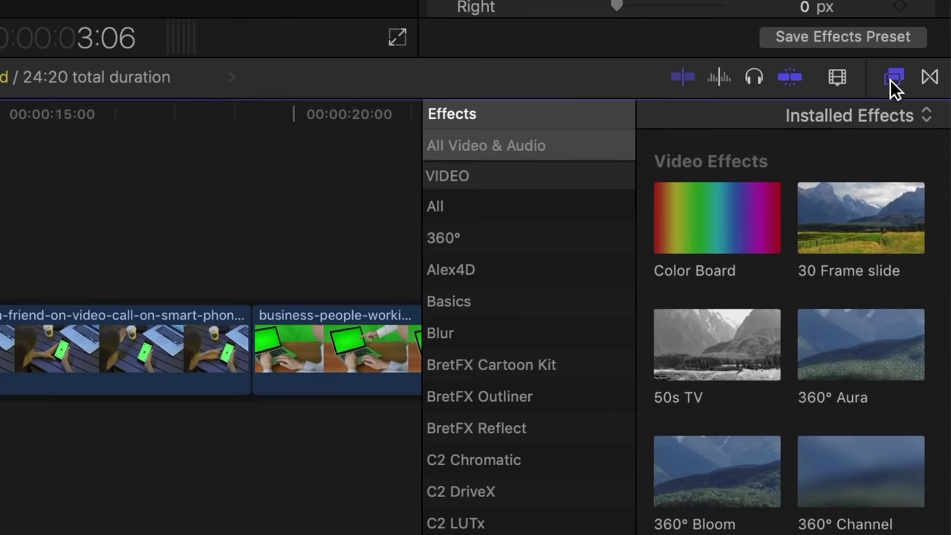
scroll(535, 245, "down", 10)
left_click(486, 308)
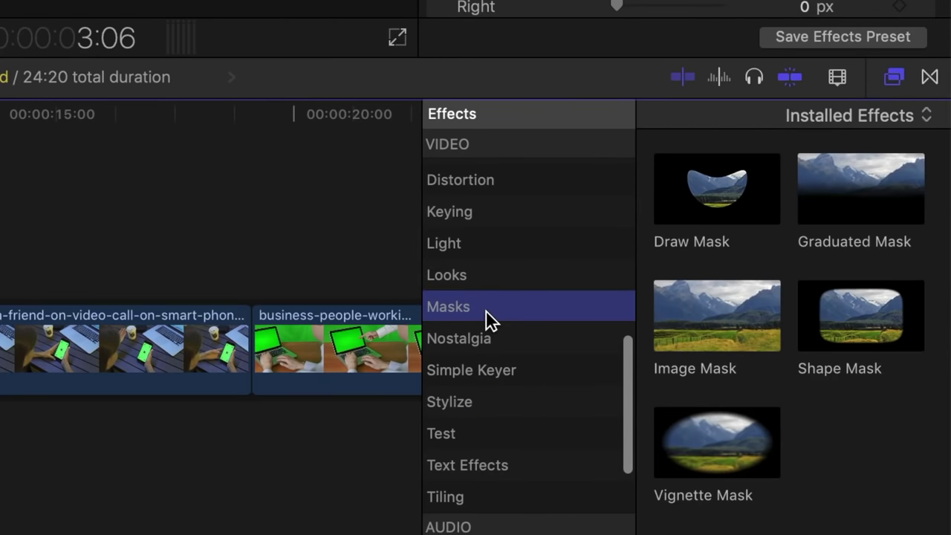
left_click_drag(855, 326, 0, 253)
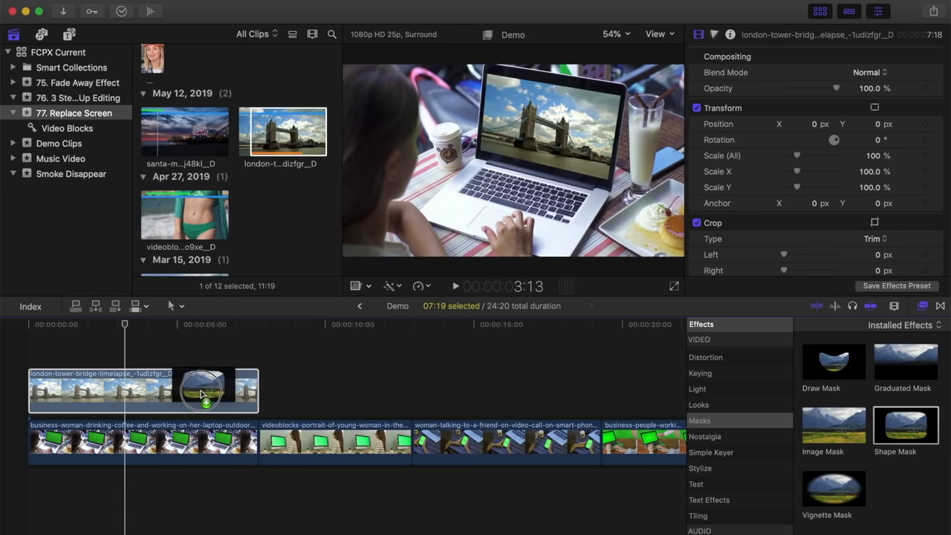
left_click_drag(202, 393, 202, 394)
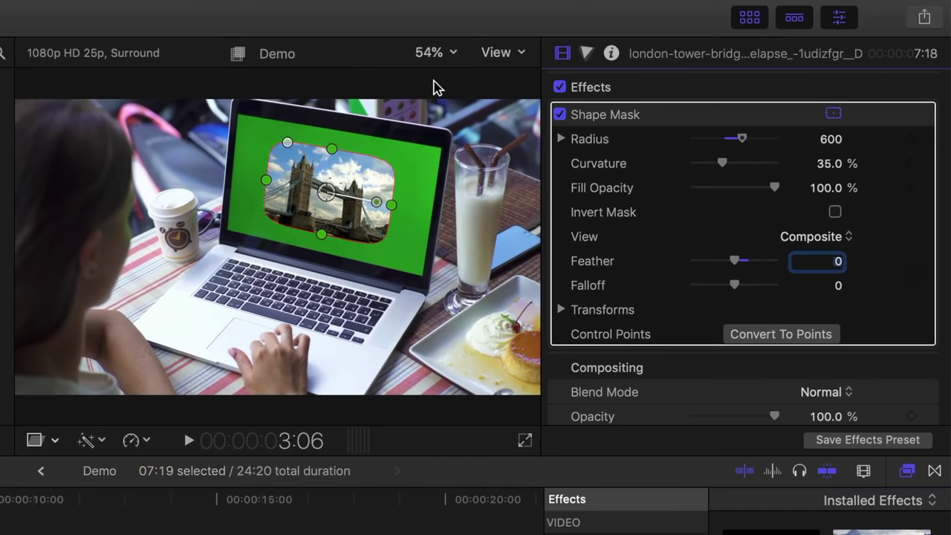
Expand the shape mask to the laptop screen edges with 2.62% curvature, set the feather to 10, and play the result full screen
left_click(432, 52)
left_click(450, 171)
left_click_drag(495, 248, 507, 248)
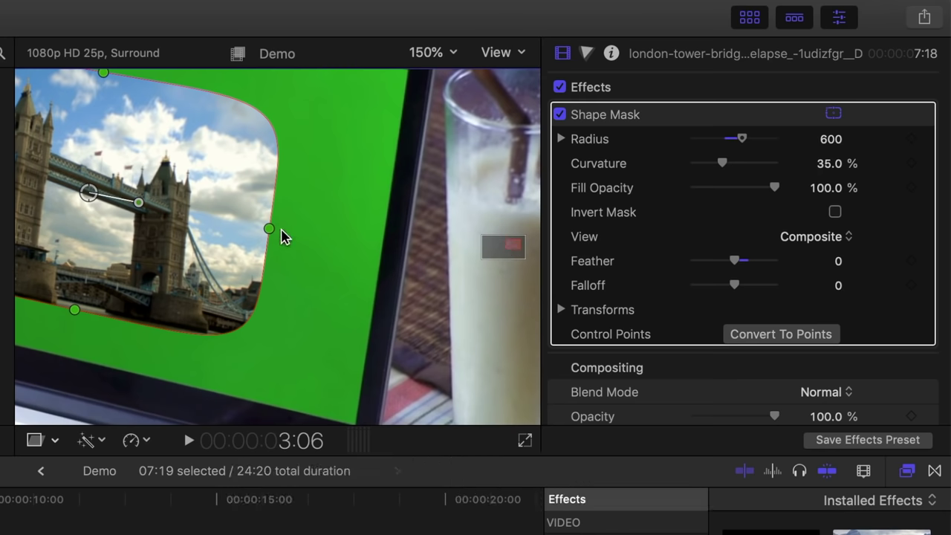
left_click_drag(273, 231, 388, 251)
left_click_drag(511, 247, 502, 245)
left_click_drag(409, 327, 405, 349)
left_click_drag(504, 245, 495, 240)
left_click_drag(476, 312, 364, 160)
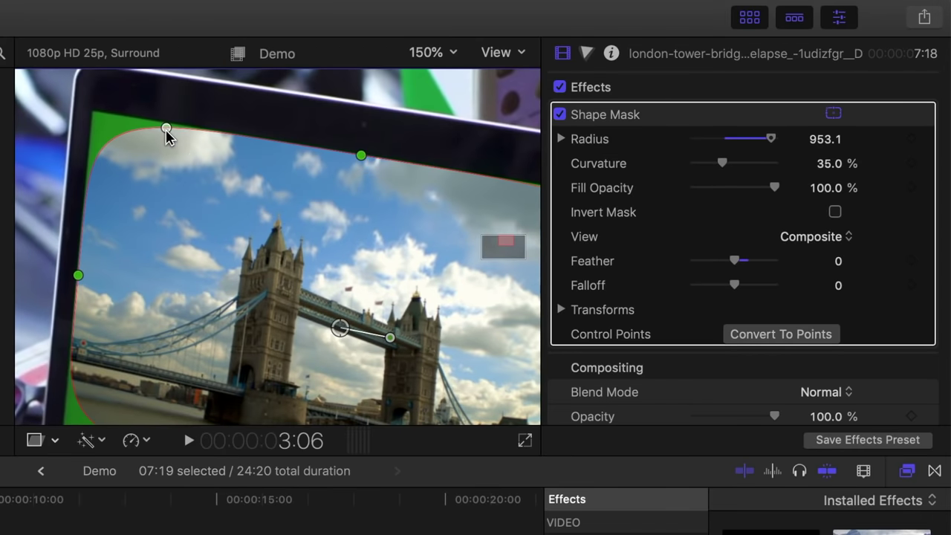
left_click_drag(168, 134, 129, 128)
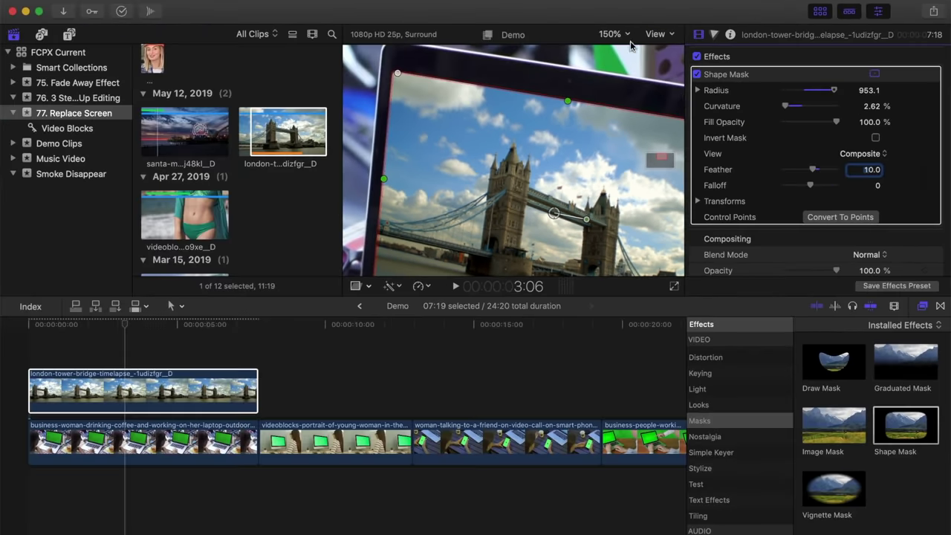
left_click(433, 52)
left_click(462, 73)
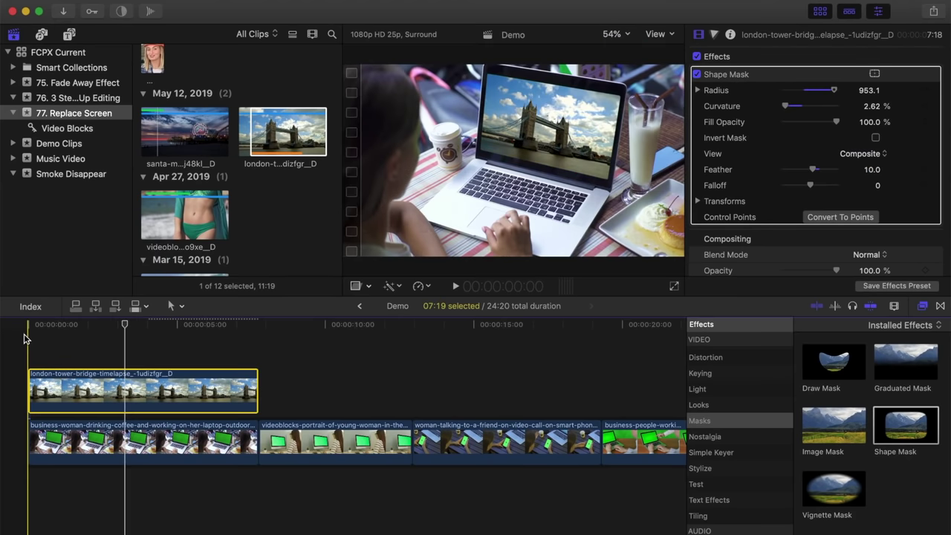
key("shift+super+f")
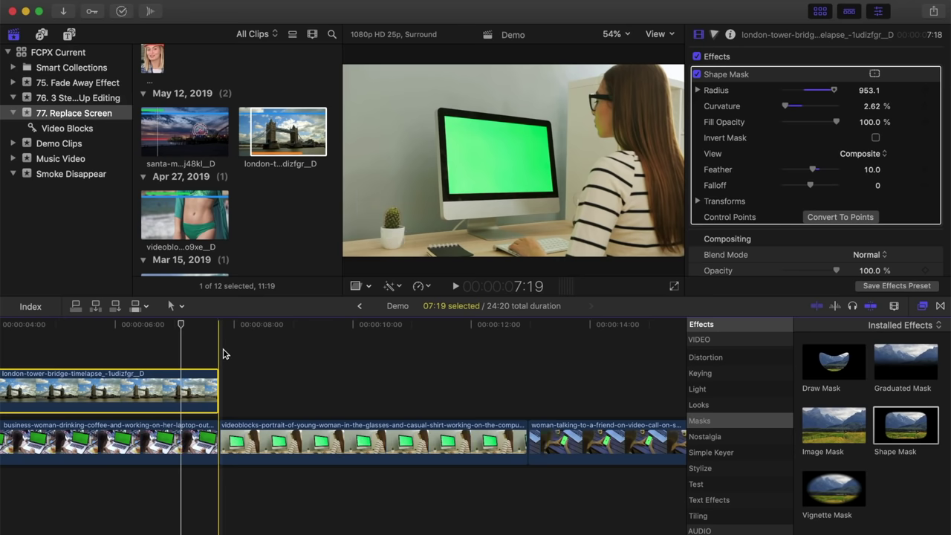
Preview the desktop monitor clip full screen and connect the santa-monica-sunset clip above it
key("shift+super+f")
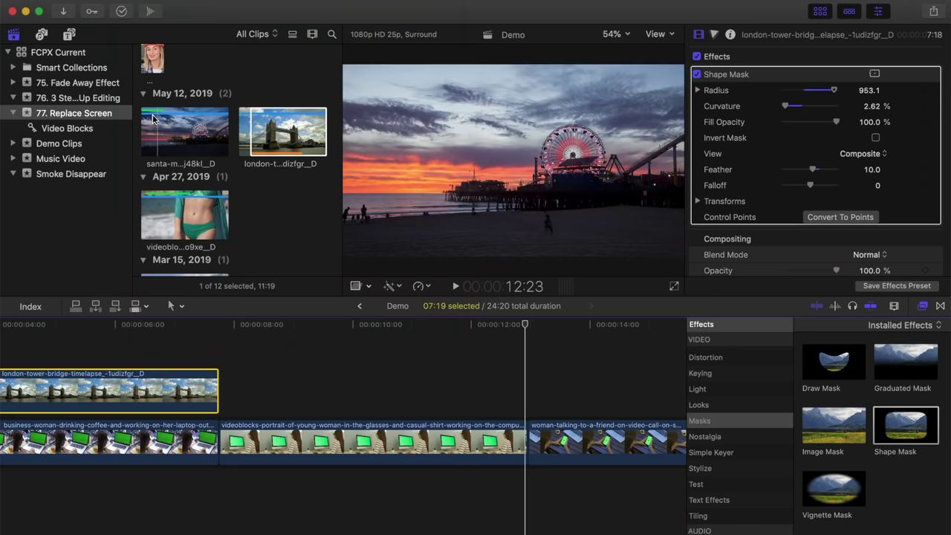
left_click(154, 113)
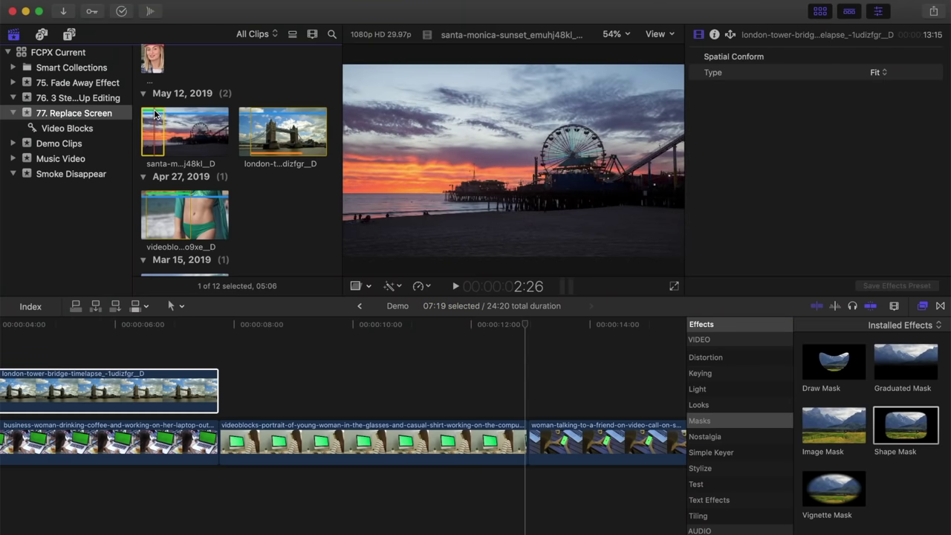
key("q")
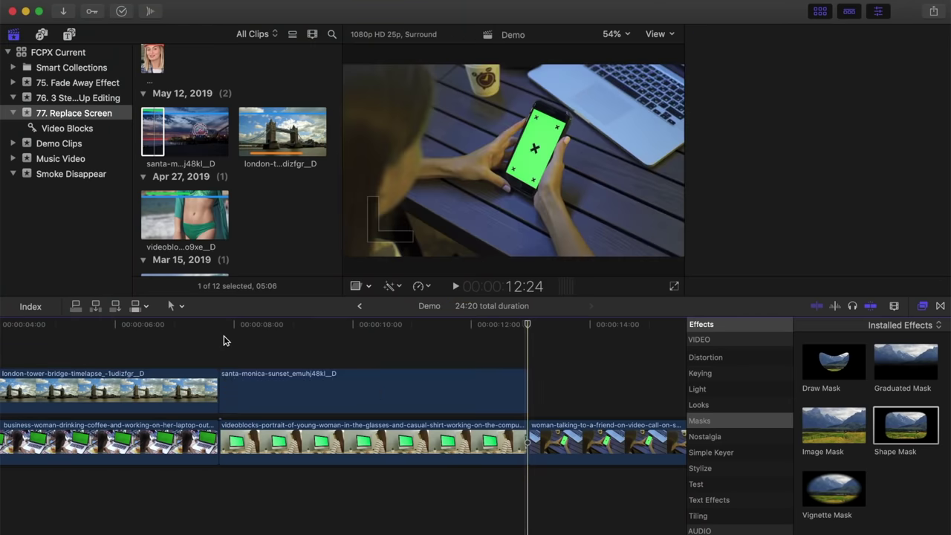
Distort the Santa Monica clip at its first frame so its corners roughly match the green desktop monitor screen
left_click_drag(529, 327, 227, 352)
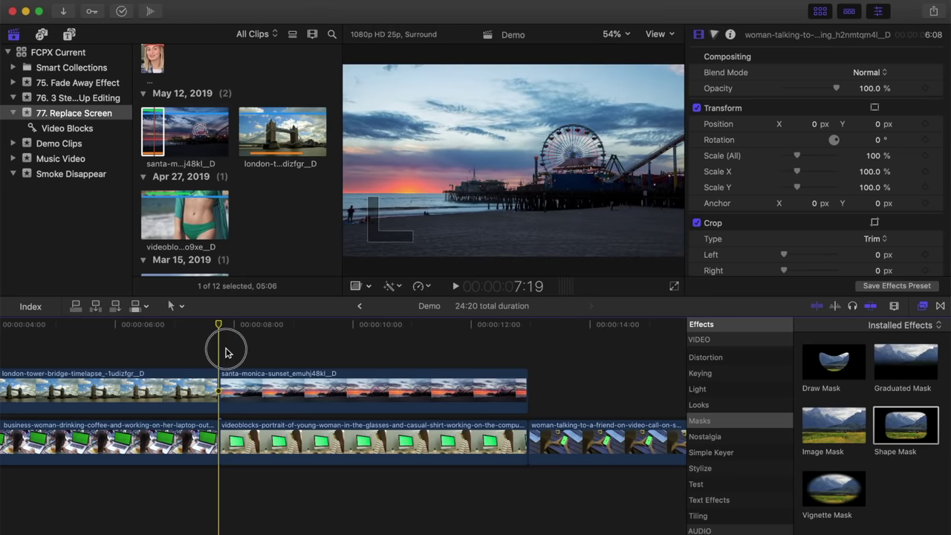
left_click(357, 287)
left_click_drag(344, 257, 451, 191)
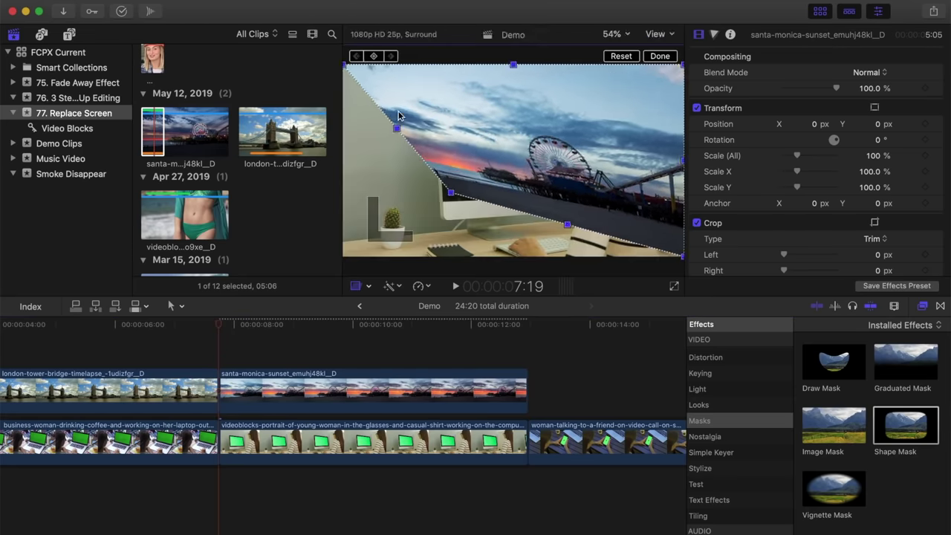
left_click_drag(344, 65, 445, 116)
left_click_drag(683, 65, 544, 127)
left_click_drag(682, 256, 546, 188)
Refine the Santa Monica clip's distort corners against the monitor's screen edges at 150% magnification
left_click(625, 34)
left_click(609, 105)
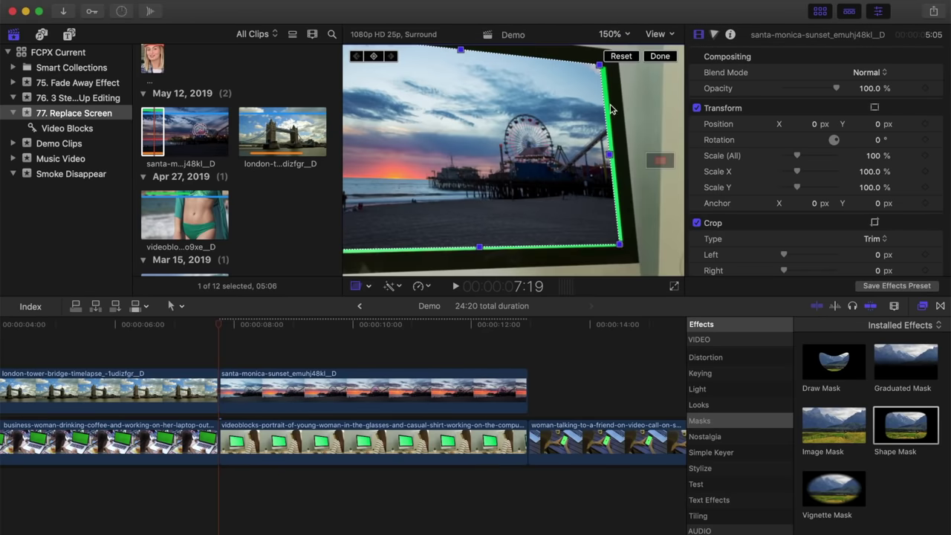
left_click_drag(618, 242, 626, 247)
scroll(626, 245, "up", 3)
left_click_drag(584, 171, 594, 168)
scroll(605, 170, "left", 5)
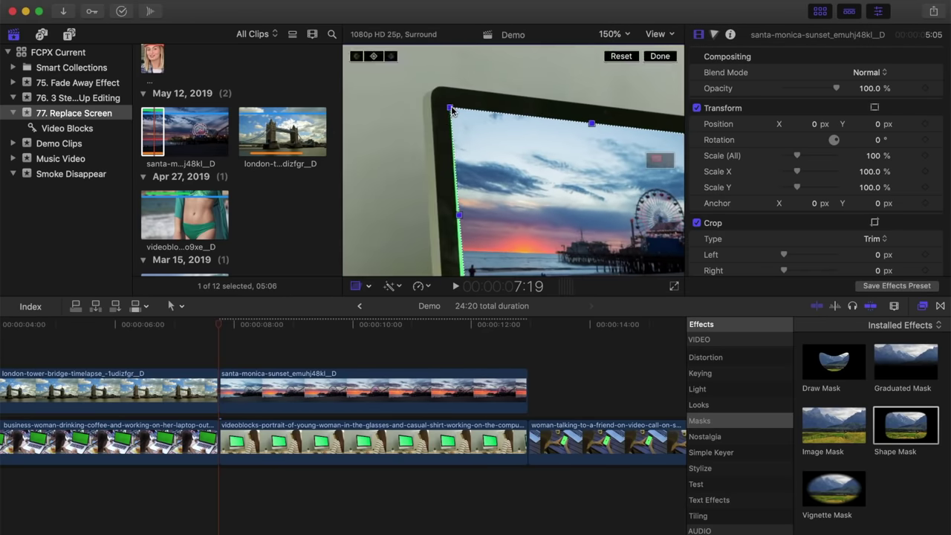
scroll(498, 186, "down", 4)
left_click_drag(499, 188, 492, 185)
Keyframe the Santa Monica clip's distortion from its start, realigning the corners to the moving monitor screen at intervals up to 11:11
left_click(273, 383)
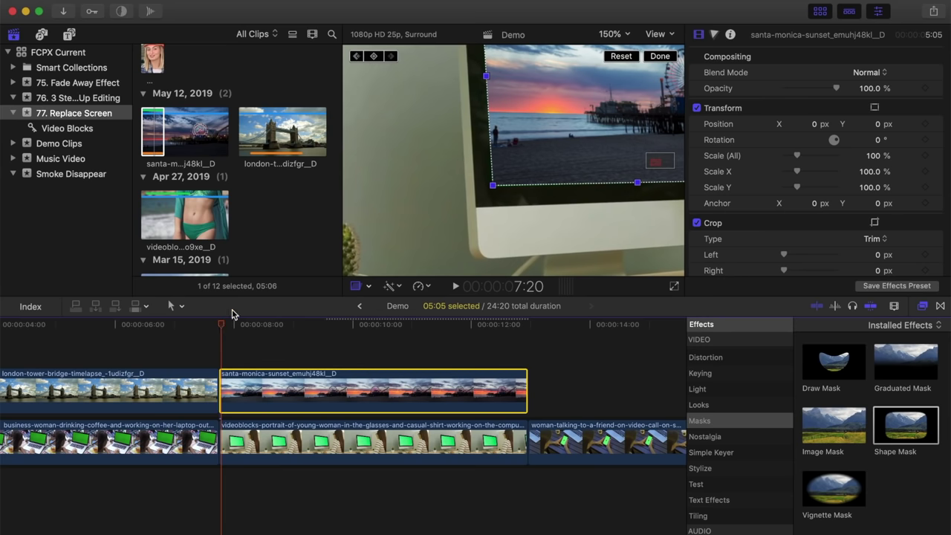
mouse_move(494, 186)
left_mouse_down()
mouse_move(502, 181)
mouse_move(496, 187)
left_mouse_up()
scroll(512, 175, "up", 5)
key("Right")
left_click_drag(653, 157, 666, 161)
key("shift+Right")
key("shift+Right")
key("shift+Right")
key("shift+Right")
left_click_drag(531, 203, 534, 208)
key("shift+Right")
left_click_drag(403, 218, 399, 221)
key("shift+Right")
key("shift+Right")
left_click_drag(595, 232, 599, 234)
key("shift+Right")
left_click_drag(650, 151, 636, 167)
key("shift+Right")
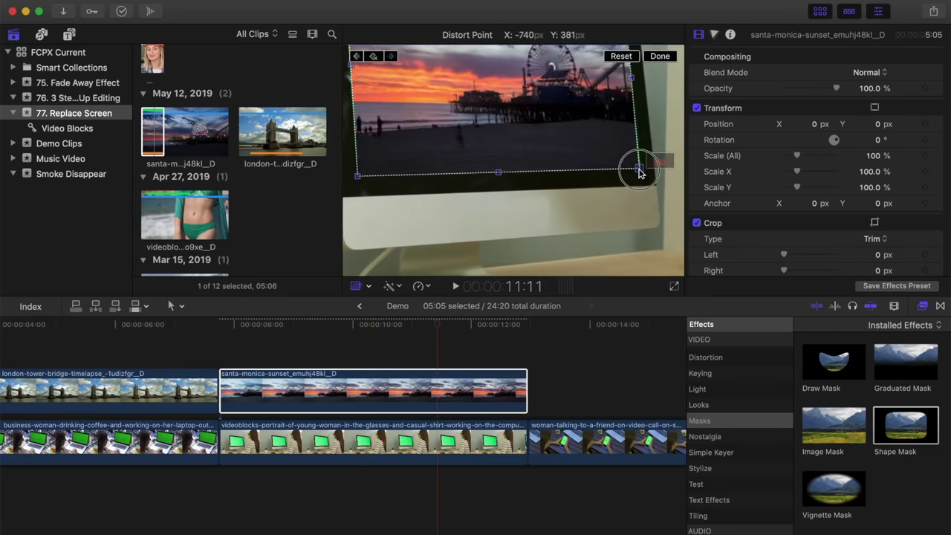
Continue realigning the distort corners with the monitor screen from 11:11 to the clip's last frame at 12:23
key("shift+Right")
left_click_drag(484, 183, 488, 186)
key("shift+Right")
scroll(512, 186, "right", 5)
key("shift+Right")
scroll(544, 190, "left", 5)
left_click_drag(517, 158, 520, 161)
key("shift+Right")
scroll(520, 161, "right", 5)
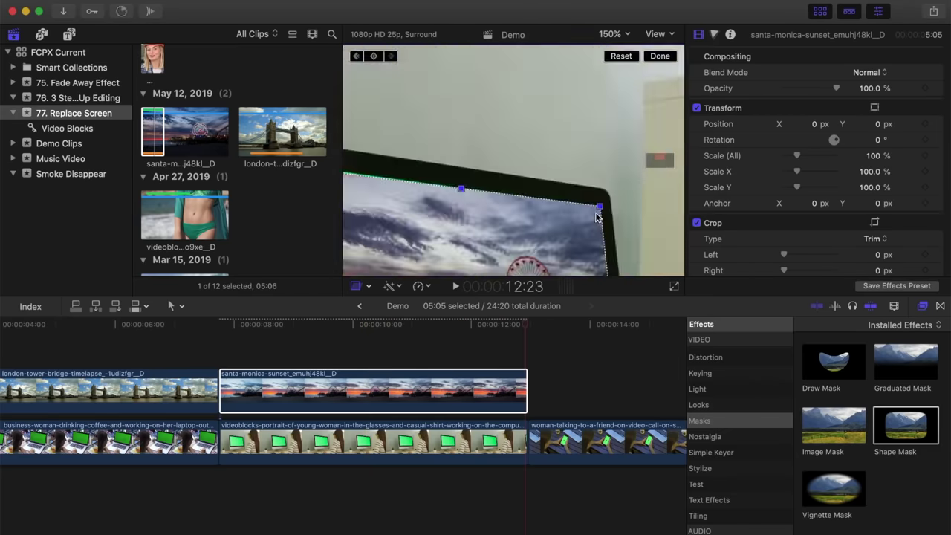
scroll(598, 215, "left", 5)
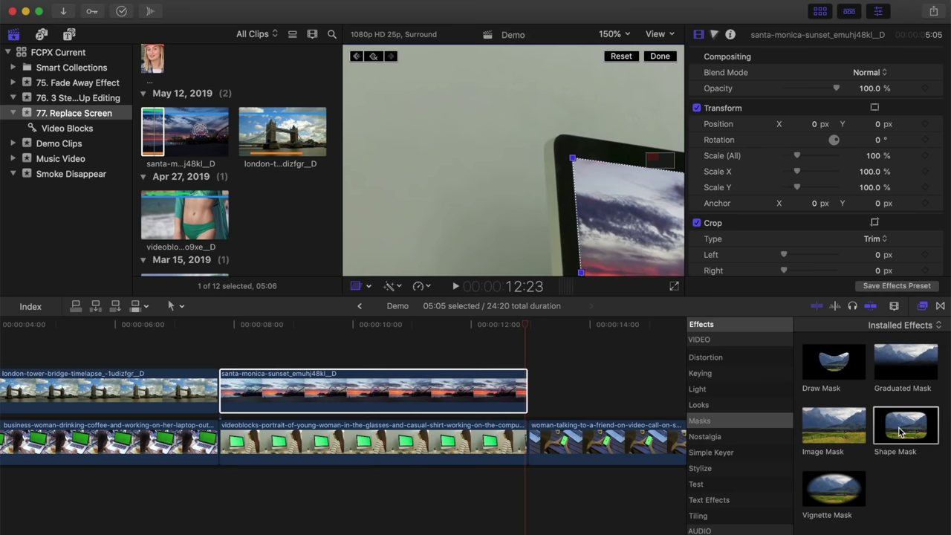
Apply the Shape Mask effect to the Santa Monica clip, exit distortion editing and set the mask's Feather to 0
left_click_drag(899, 432, 420, 386)
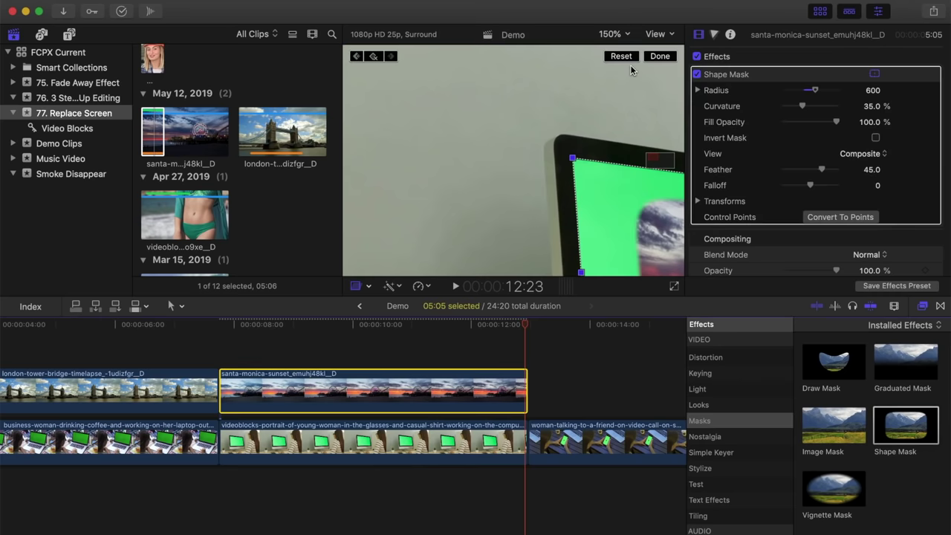
left_click(356, 287)
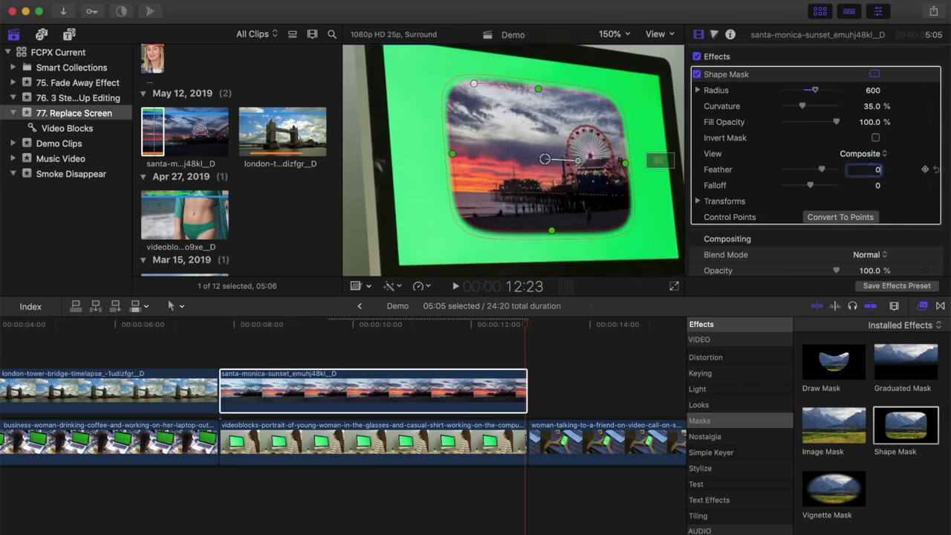
key("Return")
Stretch the Santa Monica clip's shape mask to the monitor screen's edges, square its corners to 0.4% Curvature and set Feather to 10.0
left_click_drag(452, 153, 392, 157)
scroll(522, 171, "down", 3)
left_click_drag(522, 160, 523, 198)
scroll(522, 198, "right", 5)
left_click_drag(491, 106, 546, 109)
scroll(534, 149, "up", 6)
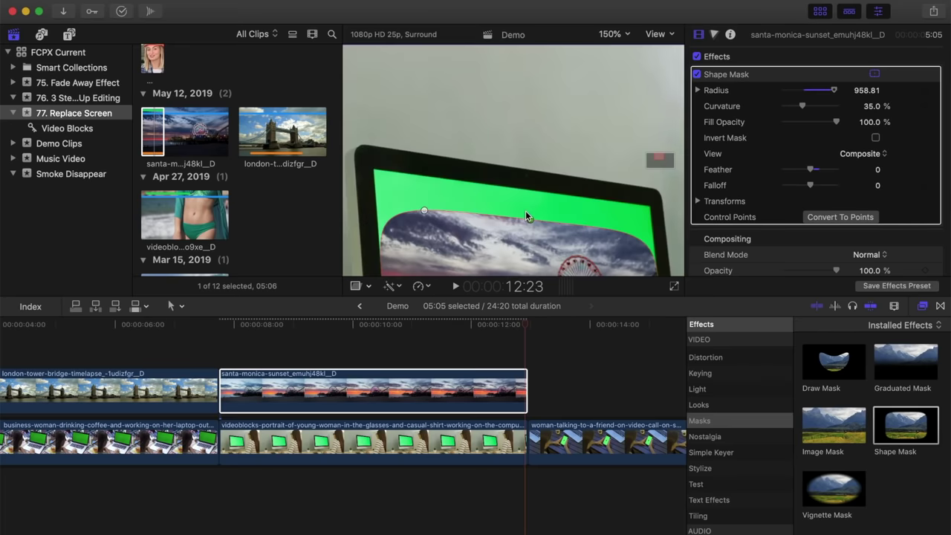
left_click_drag(526, 216, 528, 186)
left_click_drag(420, 179, 375, 171)
left_click_drag(658, 156, 658, 160)
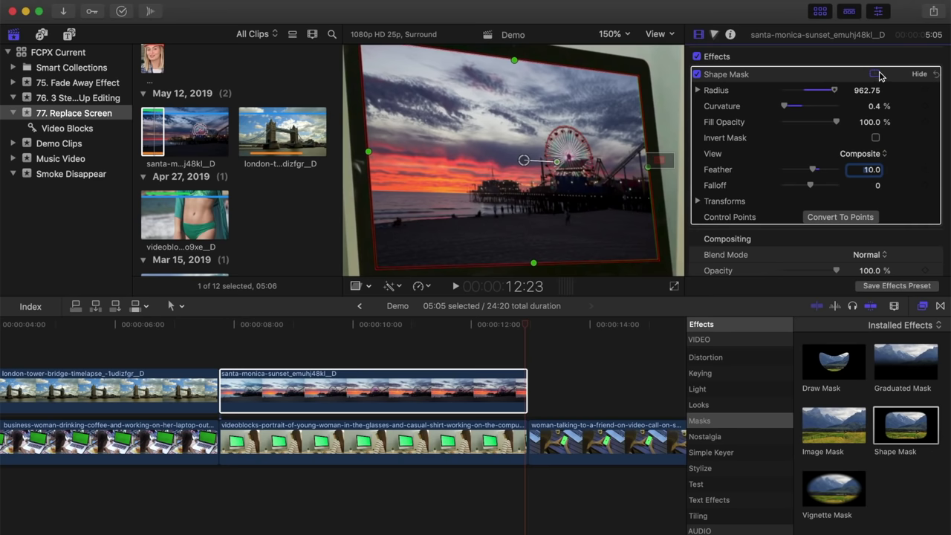
left_click(628, 34)
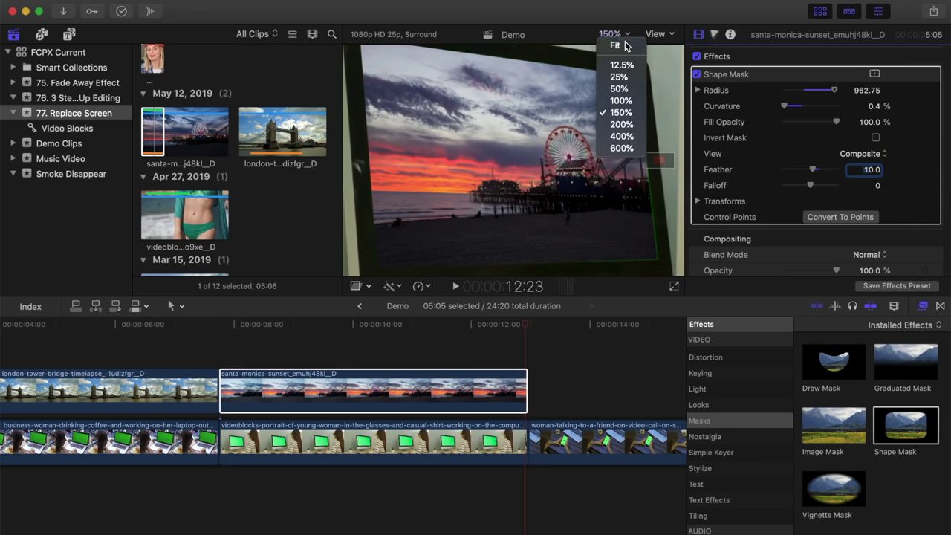
left_click(615, 46)
left_click(218, 353)
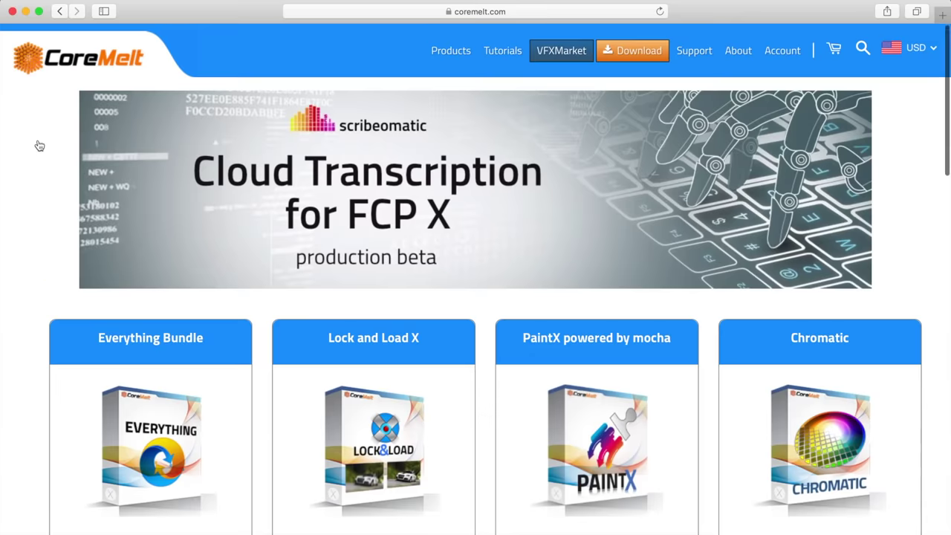
Browse CoreMelt's plugin range on coremelt.com and examine the Track X powered by mocha product page
scroll(38, 145, "down", 10)
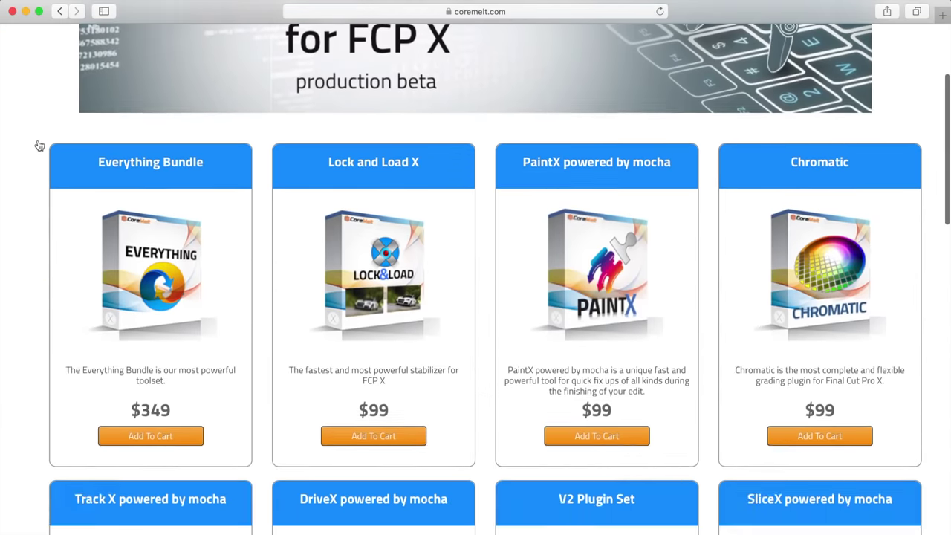
scroll(39, 145, "down", 2)
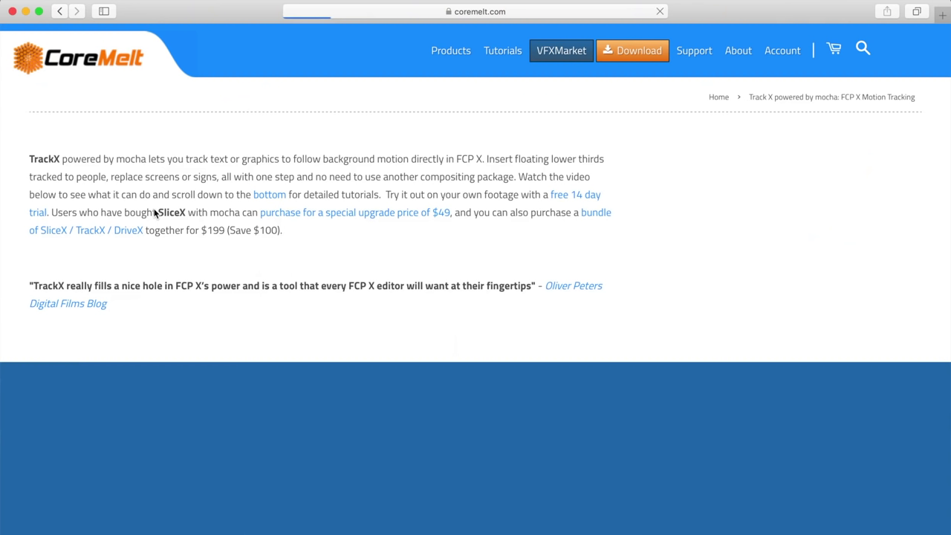
scroll(154, 213, "down", 2)
scroll(154, 213, "down", 15)
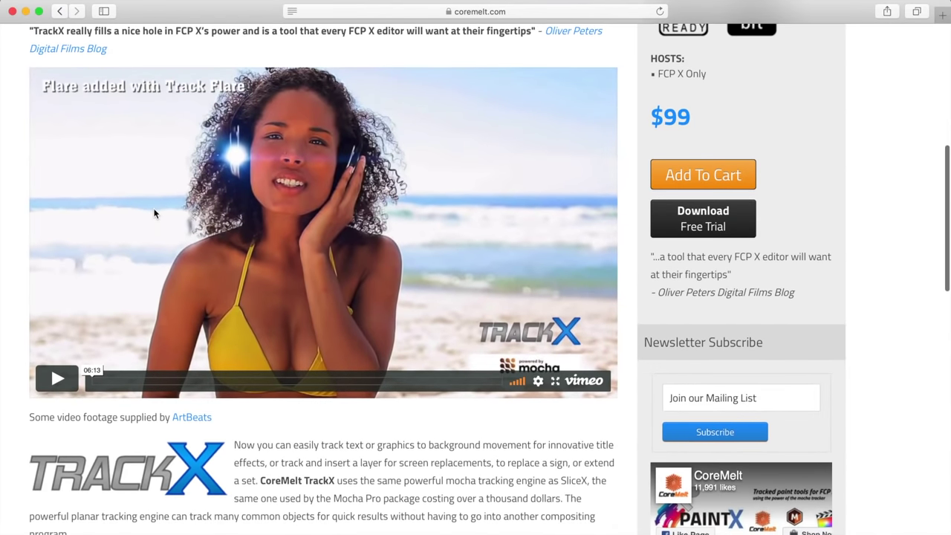
scroll(155, 213, "up", 1)
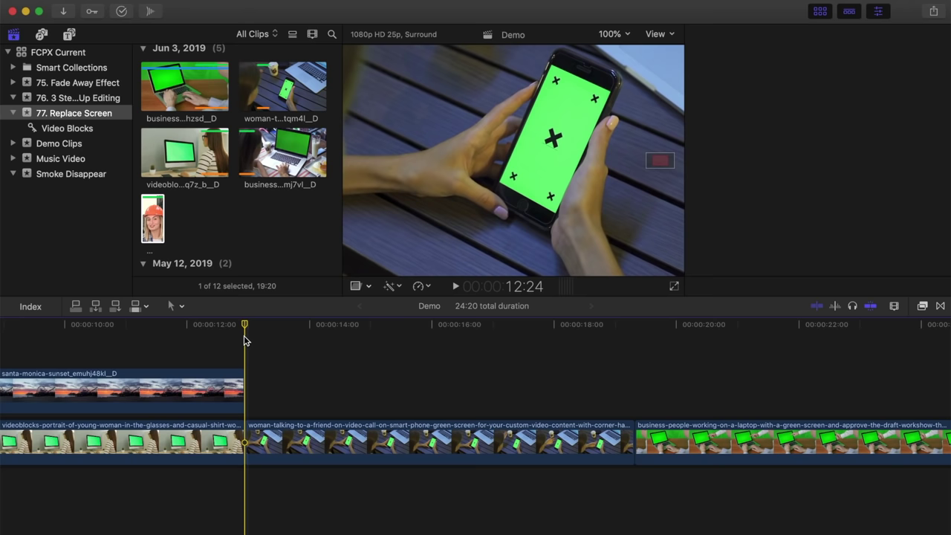
Play the green-screen phone clip to examine its tracking marks, and browse Google Images results for "tracking marker"
key("super+4")
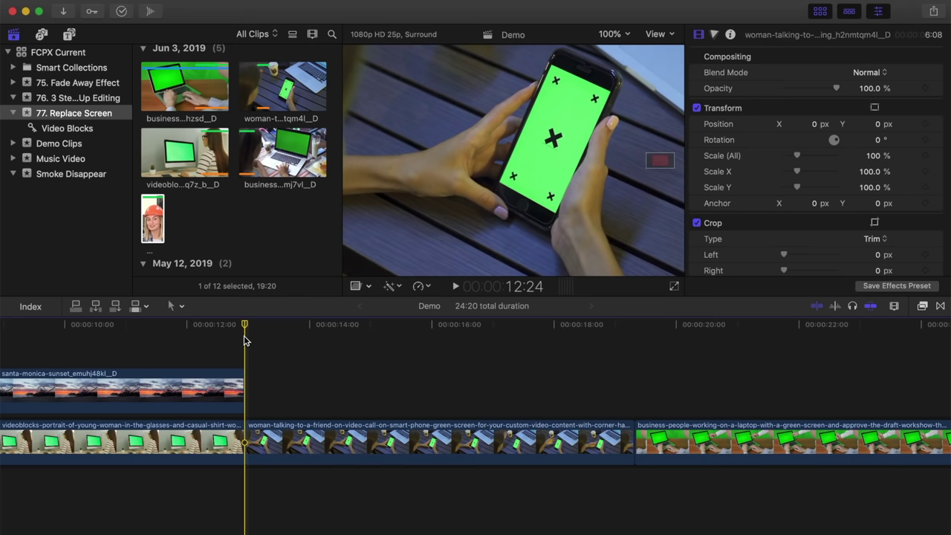
key("space")
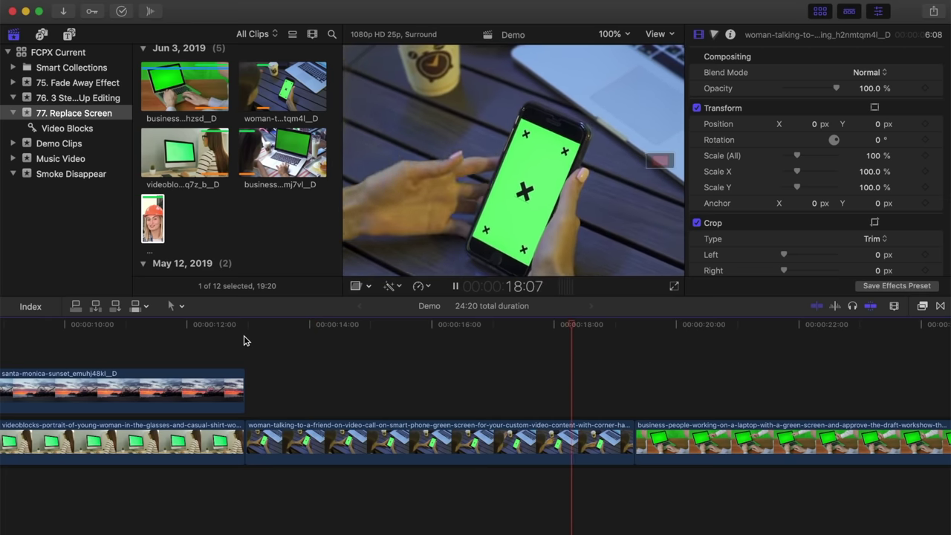
key("space")
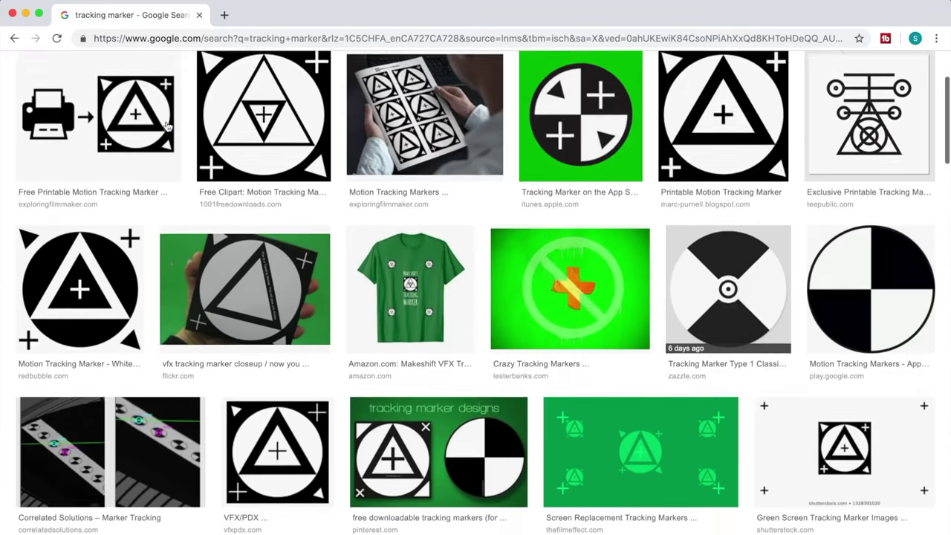
scroll(532, 316, "down", 5)
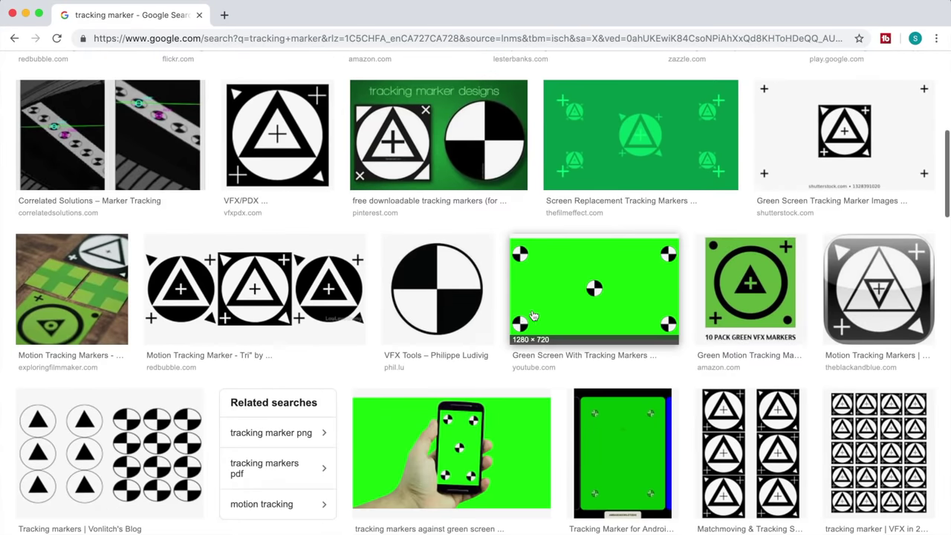
left_click(545, 313)
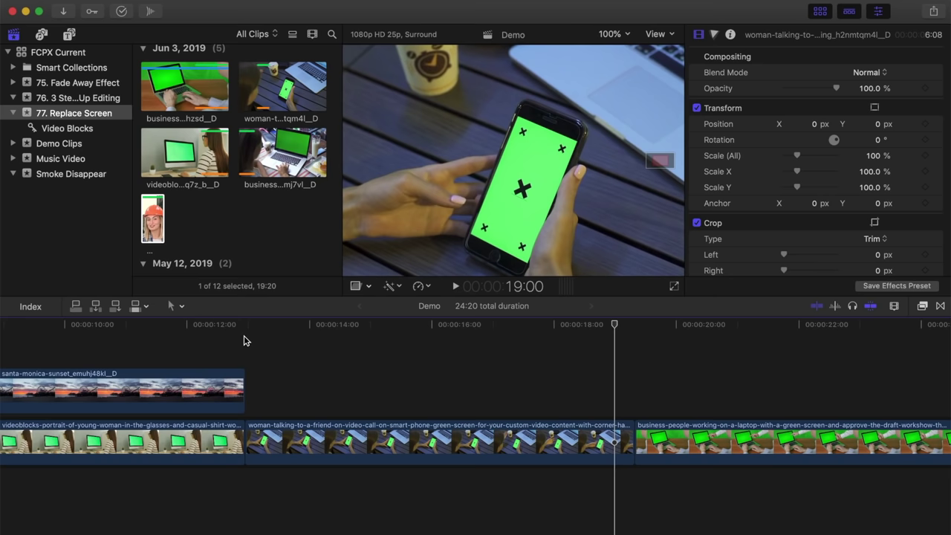
Place the C2 TrackX Track Layer generator above the phone clip and trim its end to match the clip's end
left_click(67, 36)
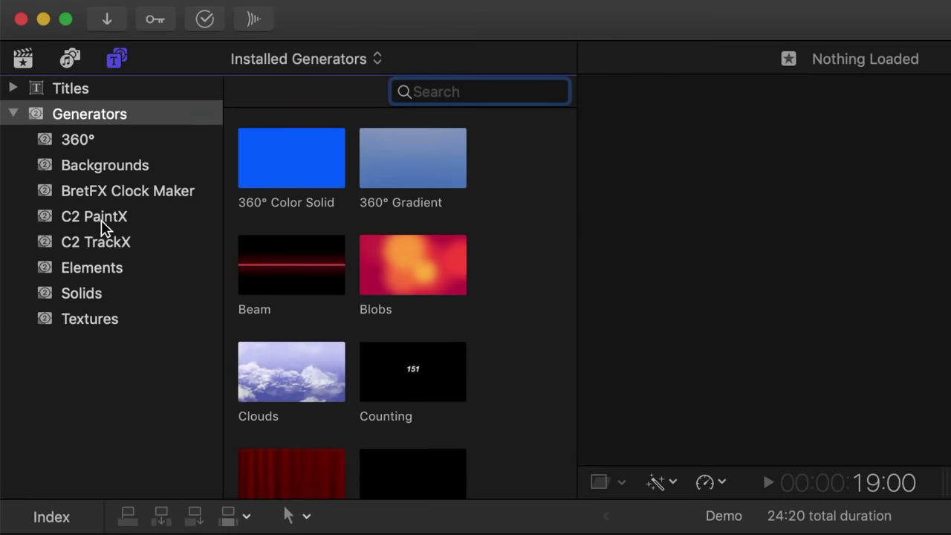
left_click(59, 142)
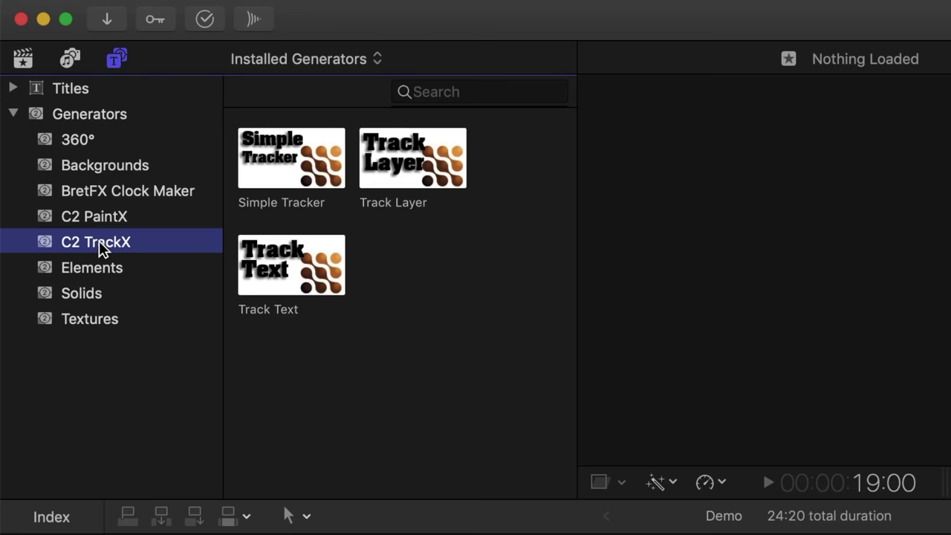
left_click_drag(394, 159, 402, 298)
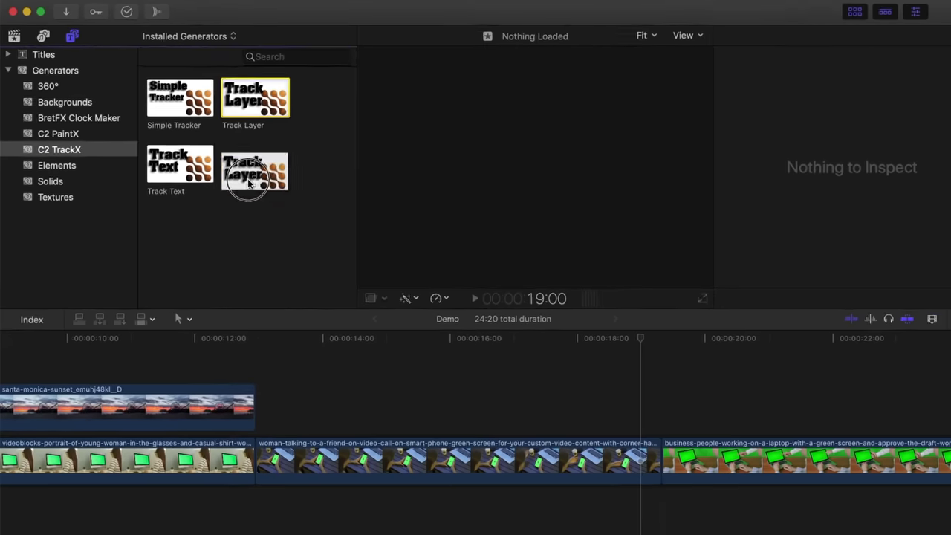
left_click_drag(249, 184, 272, 374)
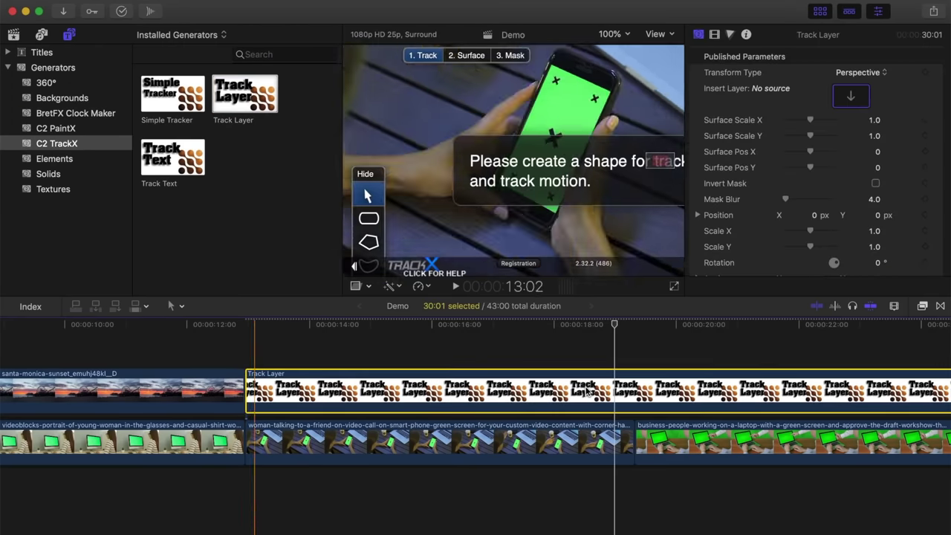
key("alt+bracketright")
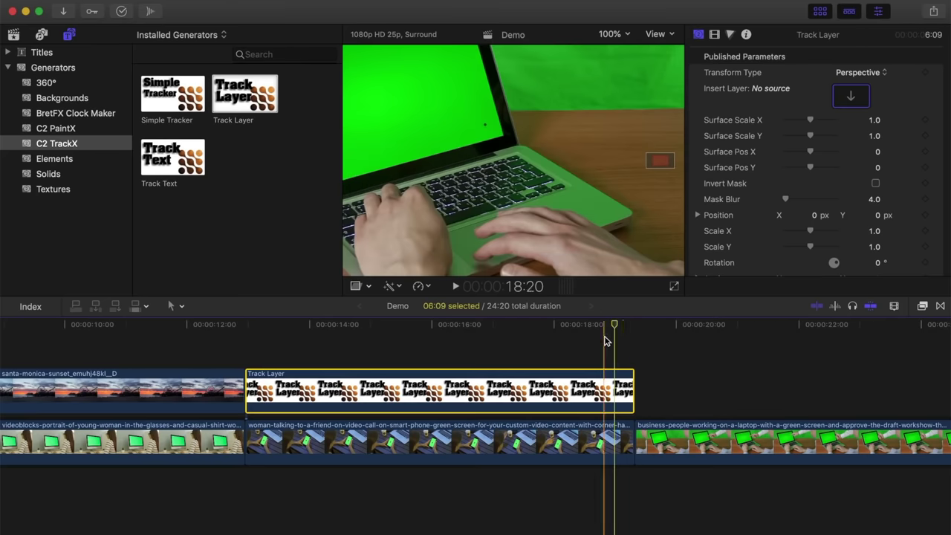
Outline the phone's green screen with a closed four-point polygon tracking shape at the clip's first frame, 12:24
left_click_drag(262, 354, 249, 353)
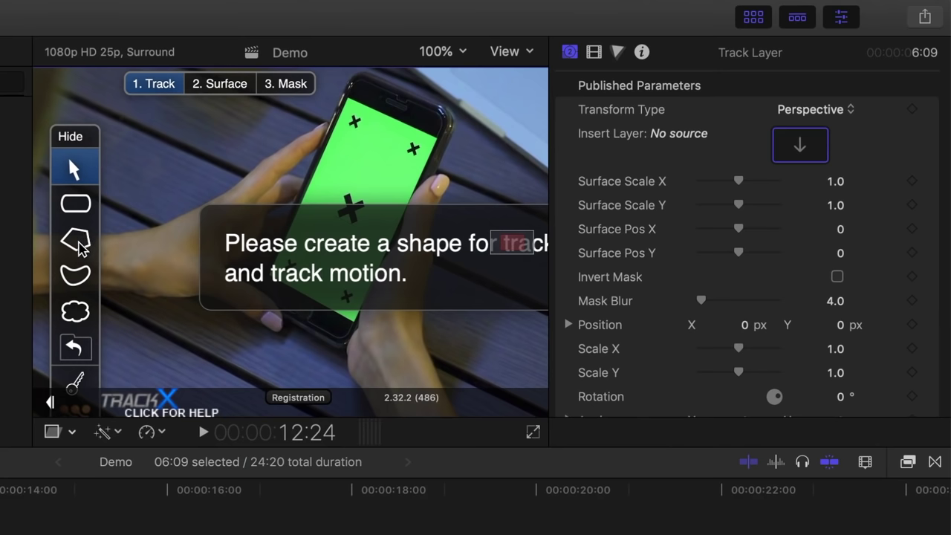
left_click(79, 244)
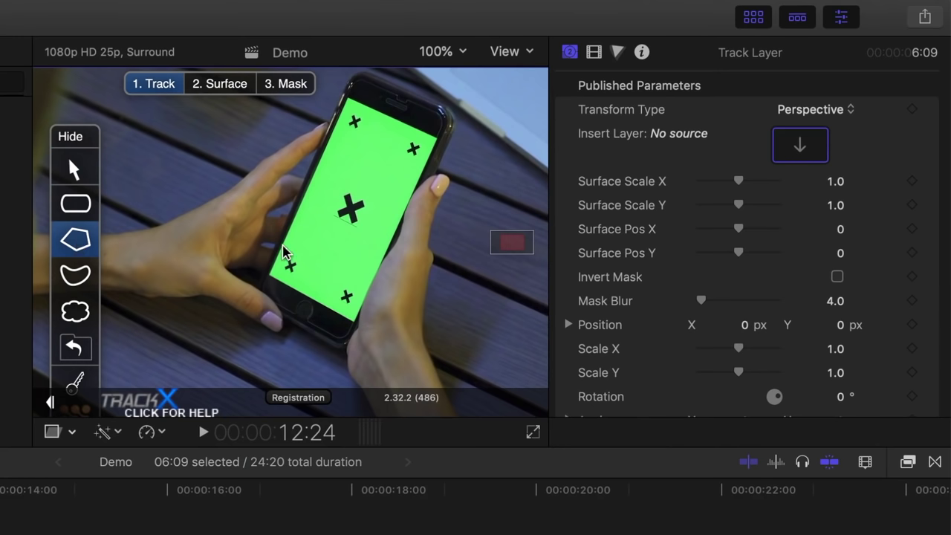
left_click(276, 268)
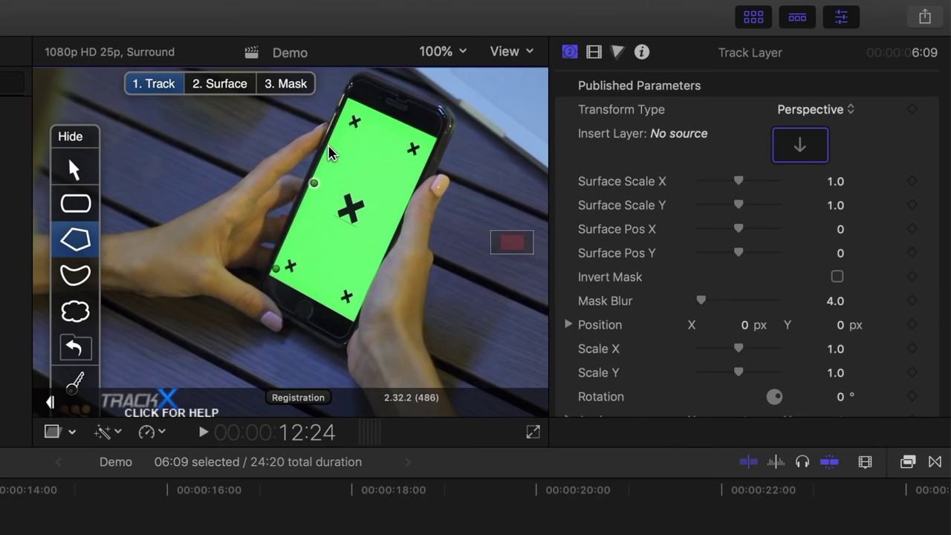
left_click(347, 110)
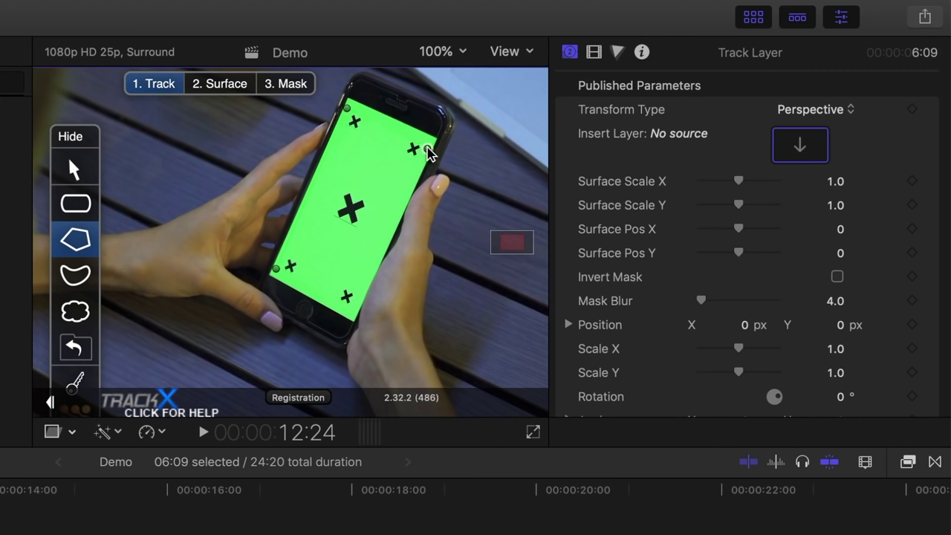
left_click(358, 288)
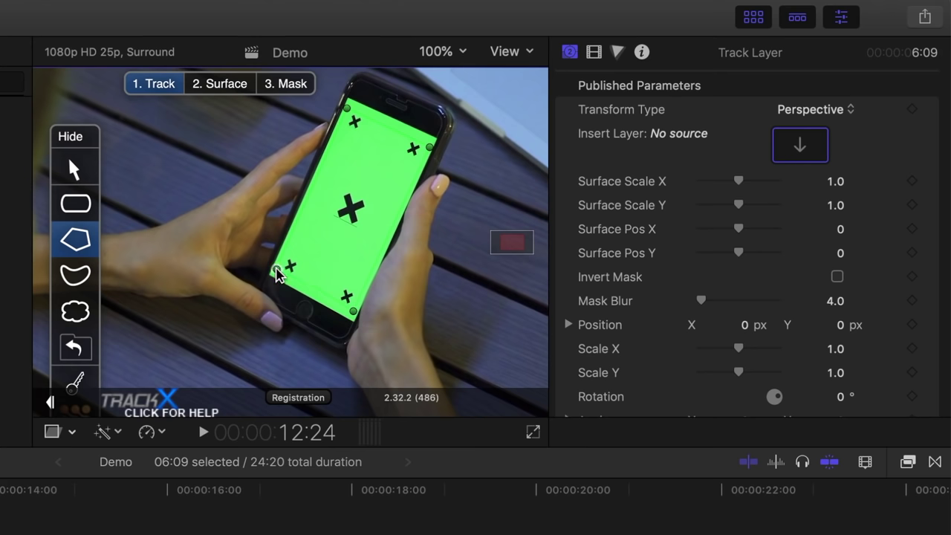
left_click(277, 269)
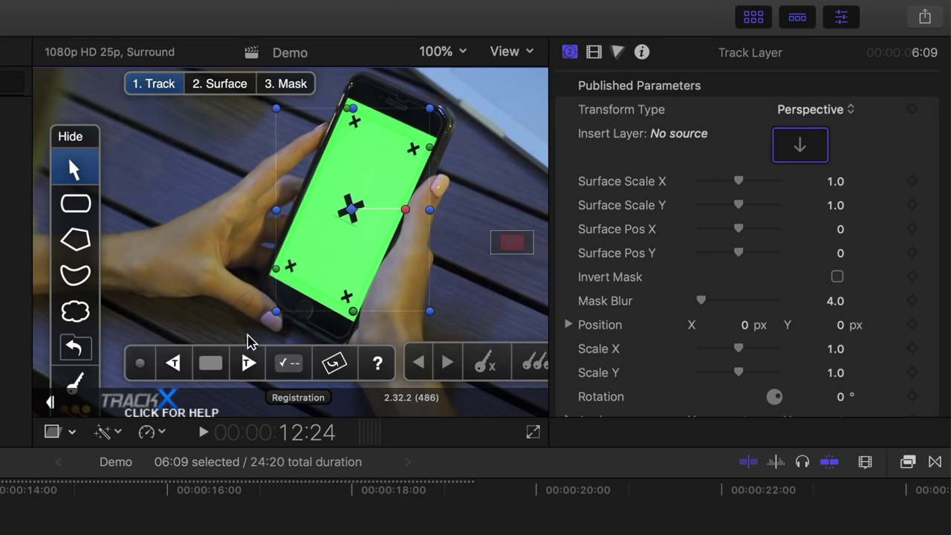
Track the shape's motion forward through the phone clip, check it at 16:18 and show the replacement surface
left_click(245, 367)
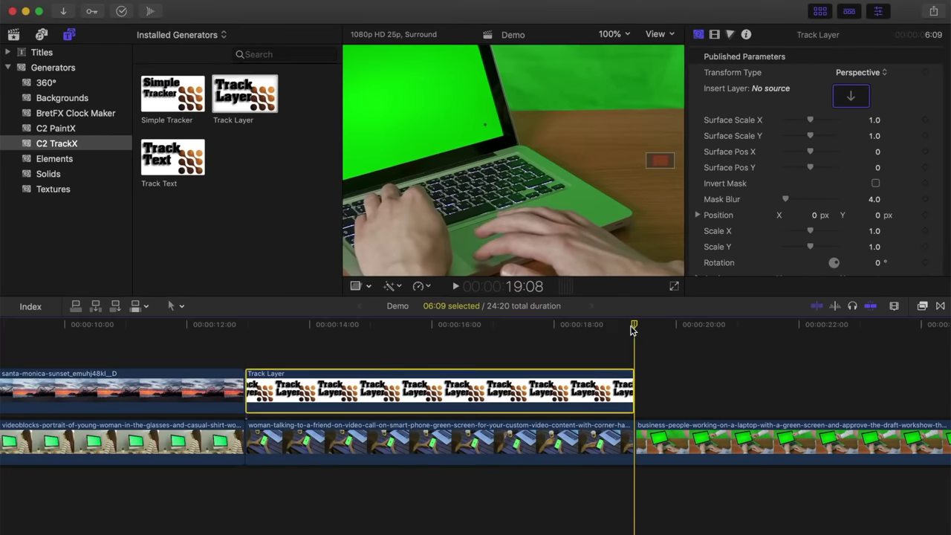
left_click_drag(470, 494, 233, 501)
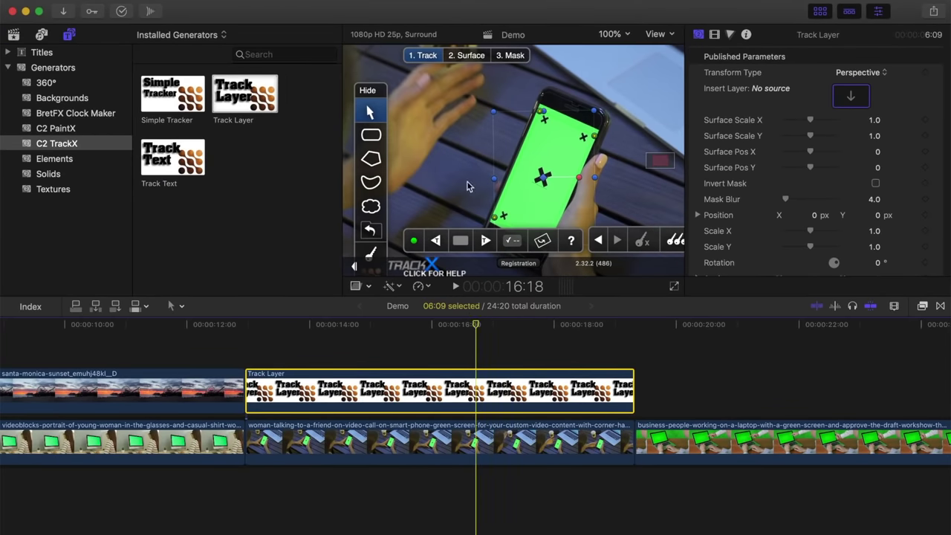
left_click(472, 58)
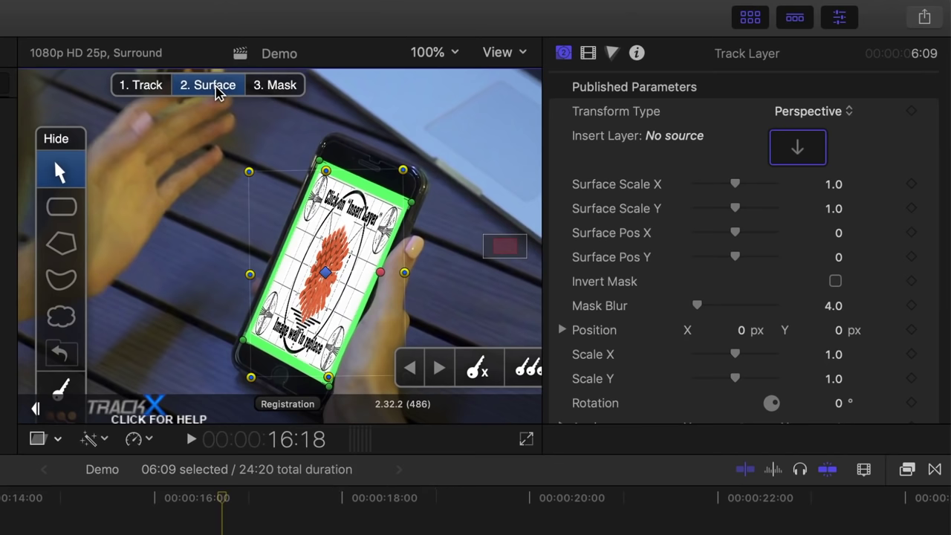
Assign the vertical "chat demo" clip of the woman in the orange helmet as the Track Layer's Insert Layer source
left_click(795, 148)
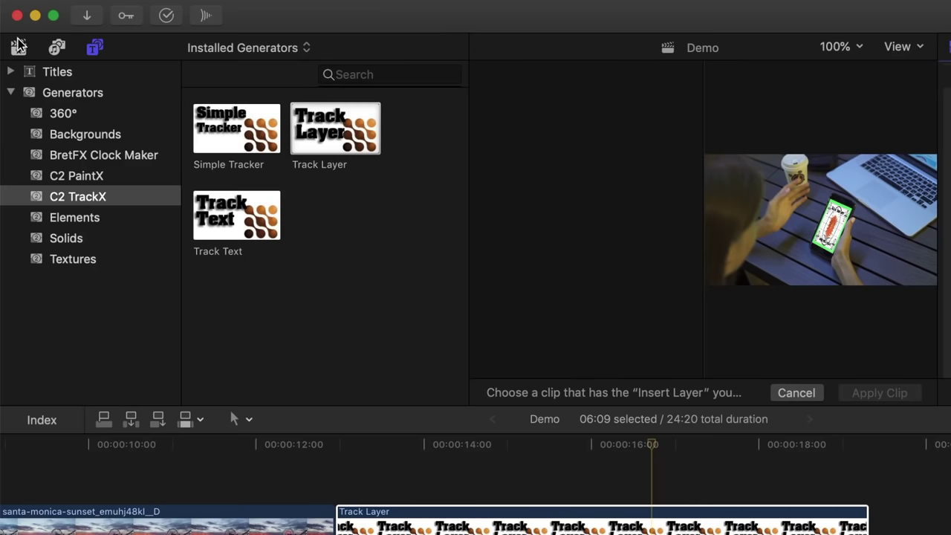
left_click(18, 47)
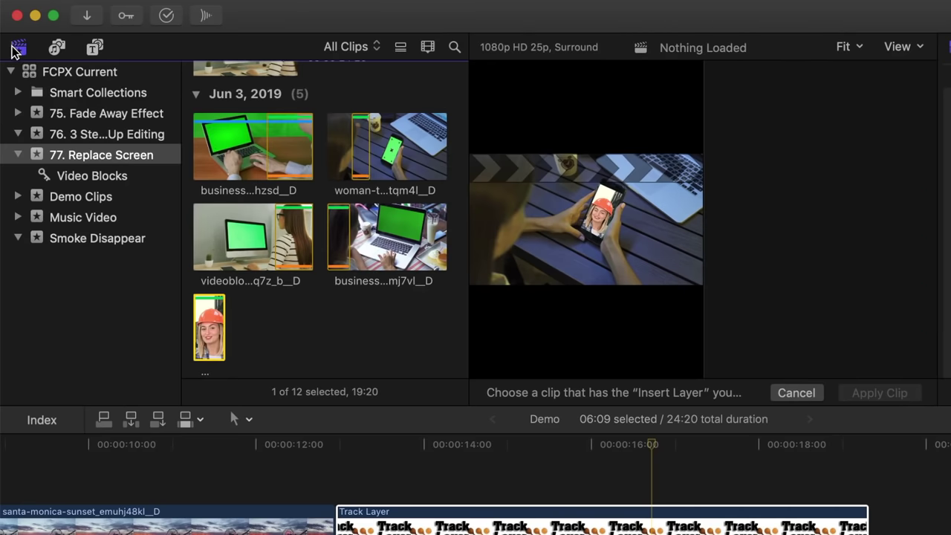
left_click(211, 304)
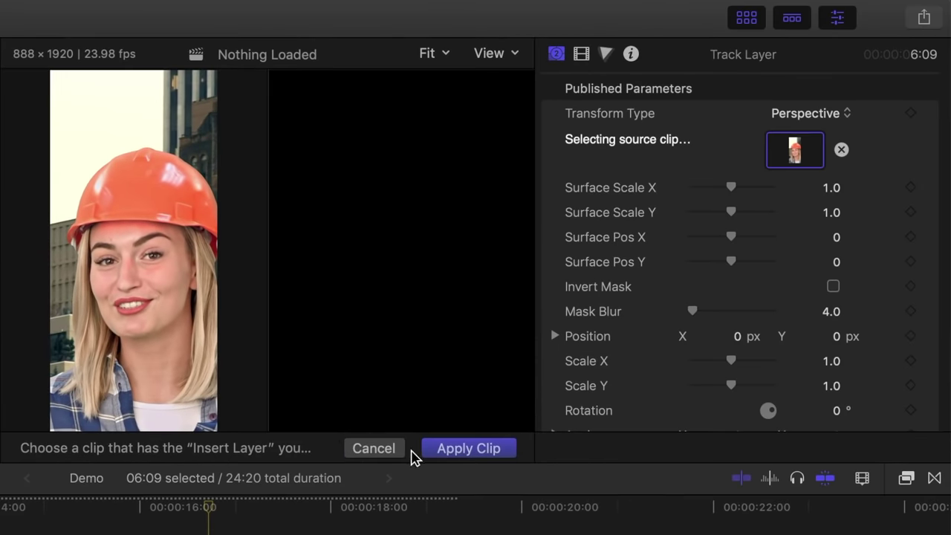
left_click(447, 448)
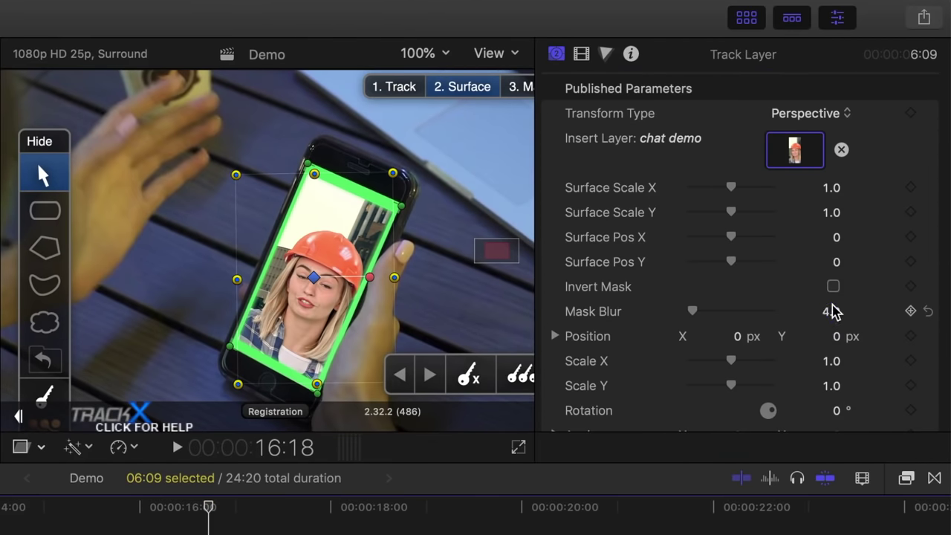
Set the Track Layer's Mask Blur to 1.0 and magnify the viewer to 200%
left_click(832, 311)
key("Return")
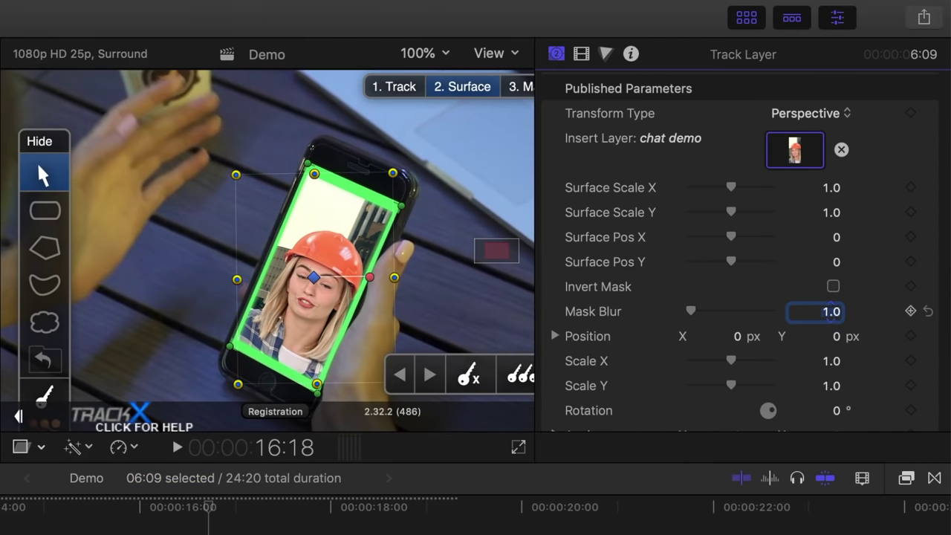
left_click(446, 52)
left_click(446, 194)
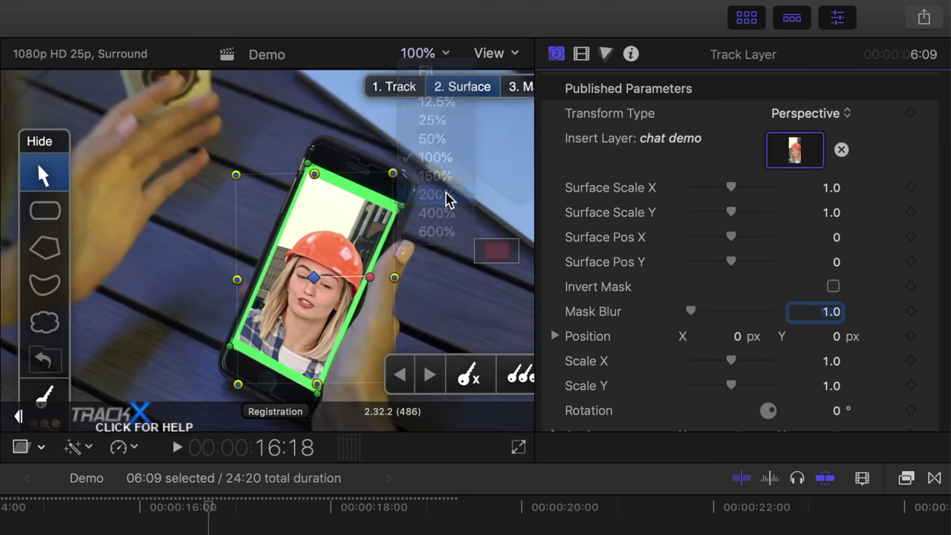
Fit the replacement surface's corner points to the phone screen's corners so the chat video covers the green edges, and restore the viewer to Fit
scroll(504, 254, "down", 4)
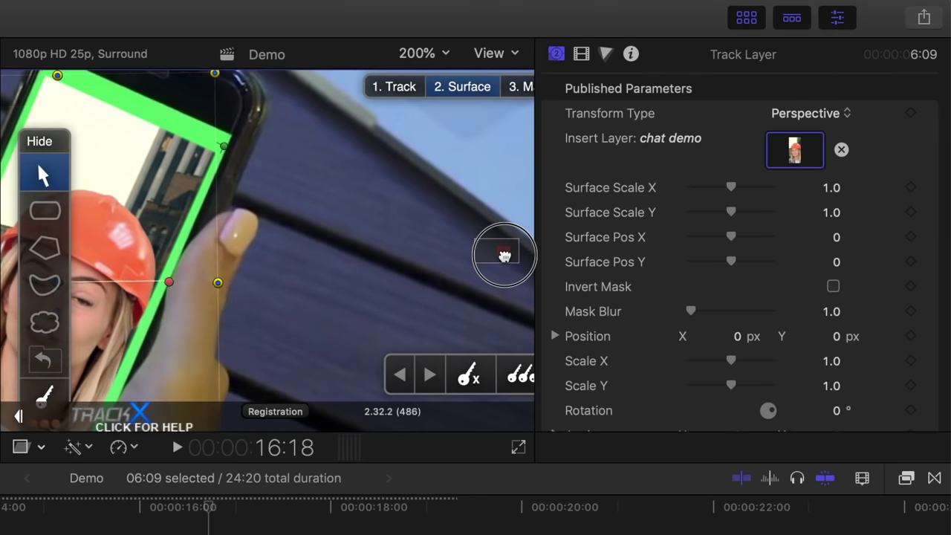
left_click_drag(228, 156, 242, 140)
left_click(500, 246)
left_click_drag(213, 282, 206, 276)
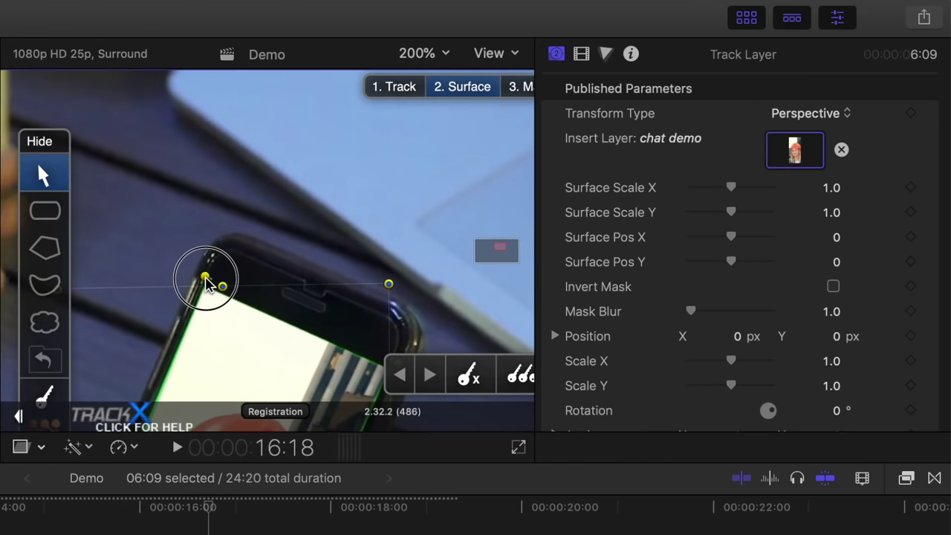
scroll(205, 276, "down", 8)
left_click_drag(146, 293, 137, 300)
left_click_drag(319, 377, 322, 395)
left_click(494, 246)
left_click_drag(467, 265, 468, 265)
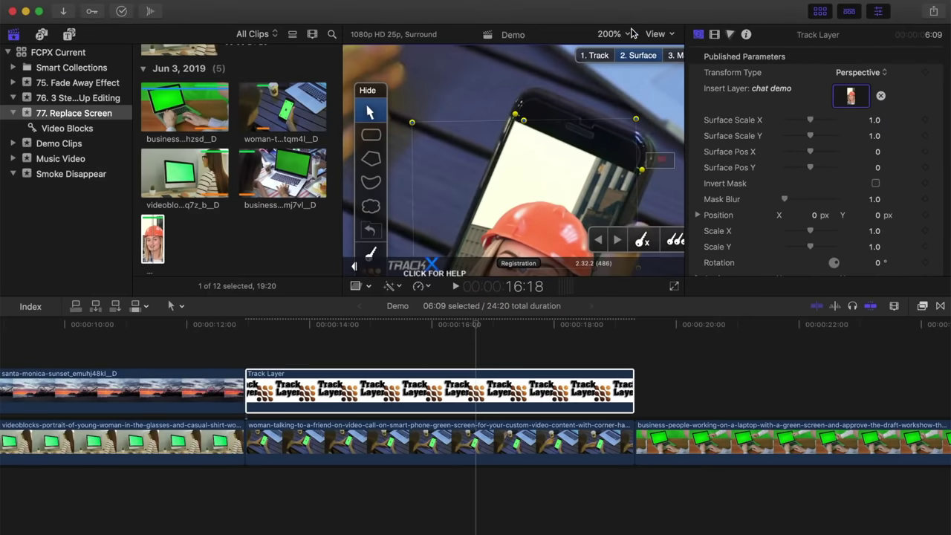
left_click(555, 39)
left_click(570, 52)
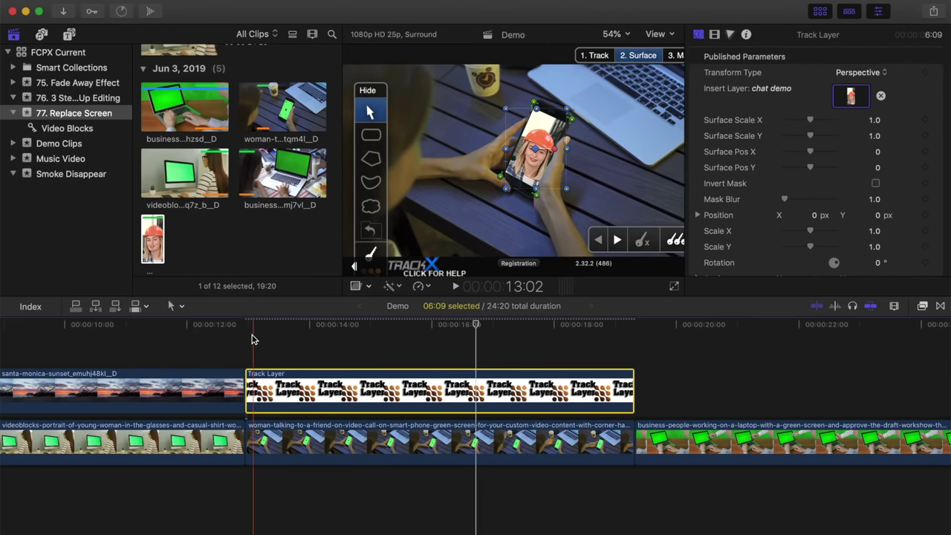
Play back the phone composite full screen and review the green-screen laptop clip from 19:08 through the pointing hand and thumbs-up
key("shift+super+f")
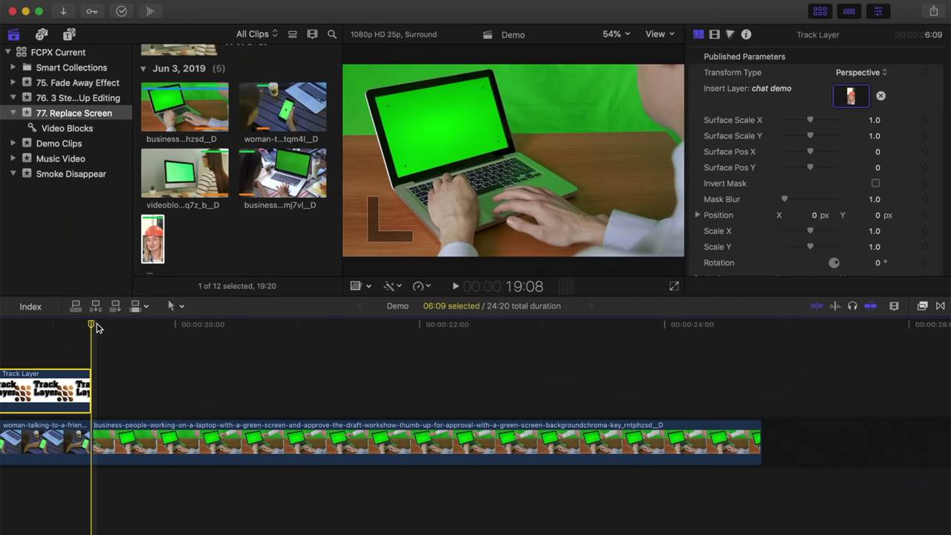
key("space")
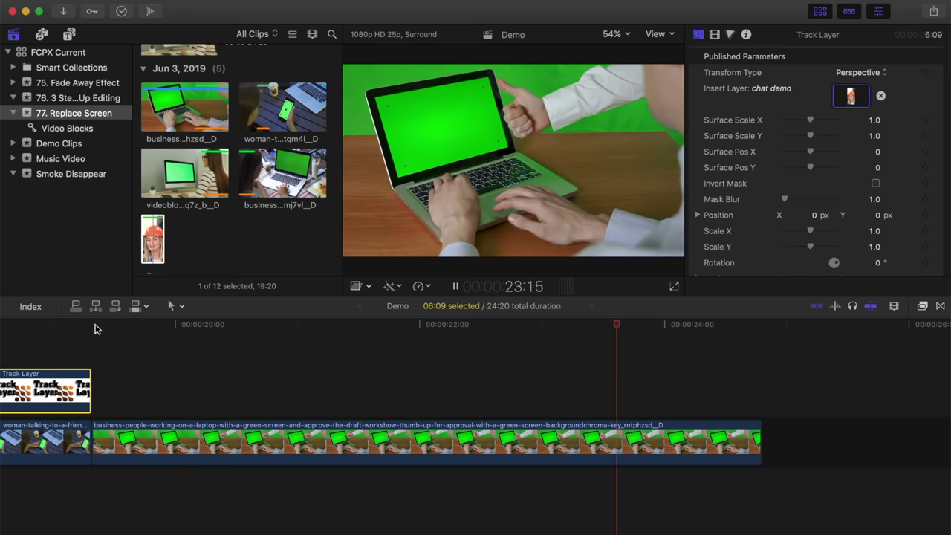
key("space")
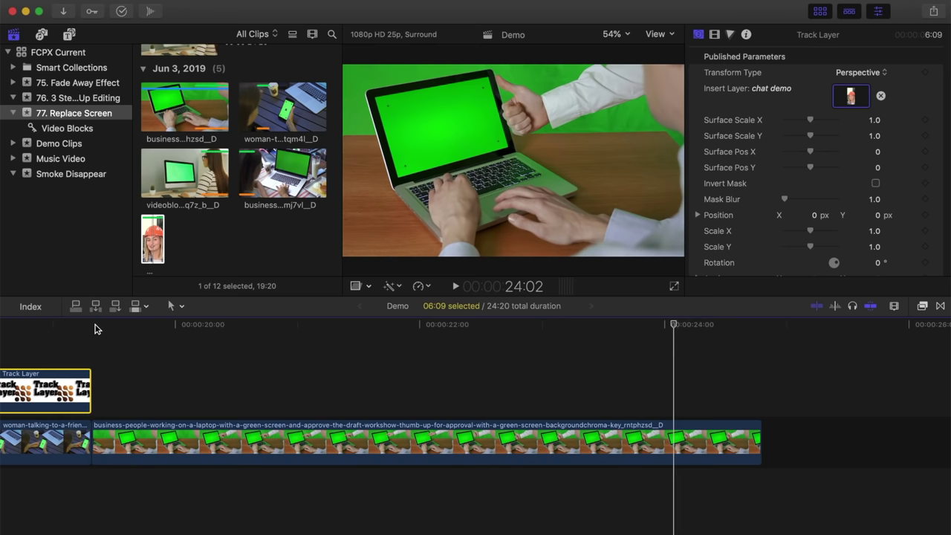
Duplicate the green-screen laptop clip onto the track directly above the original and disable the copy
left_click(345, 443)
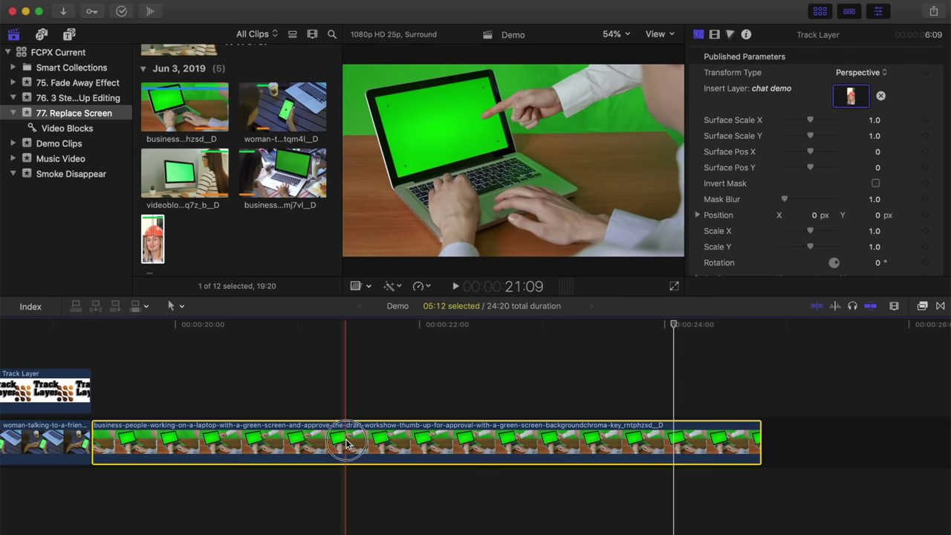
left_click_drag(345, 444, 344, 399)
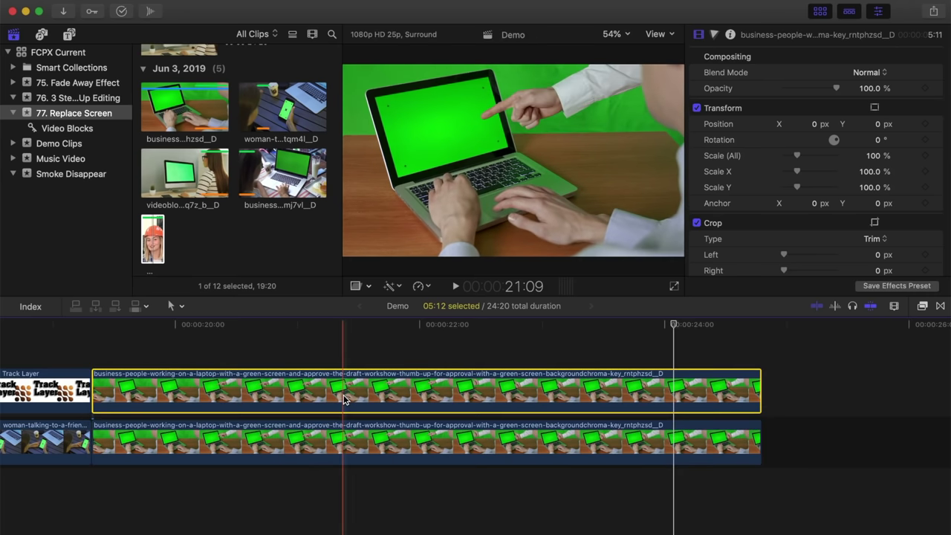
key("v")
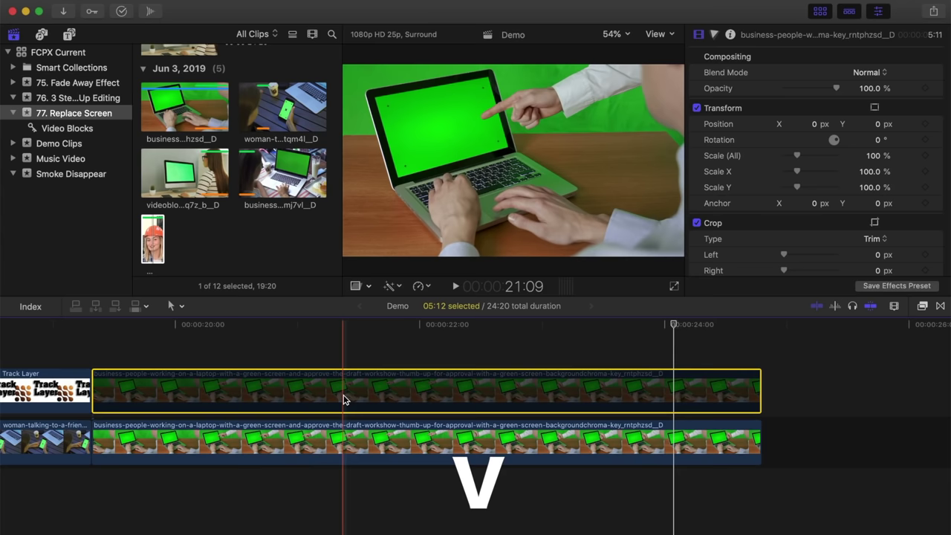
Connect a 5:12 selection of the videoblocks beach clip of the woman in green above the disabled laptop copy, starting at 19:08
scroll(186, 186, "down", 10)
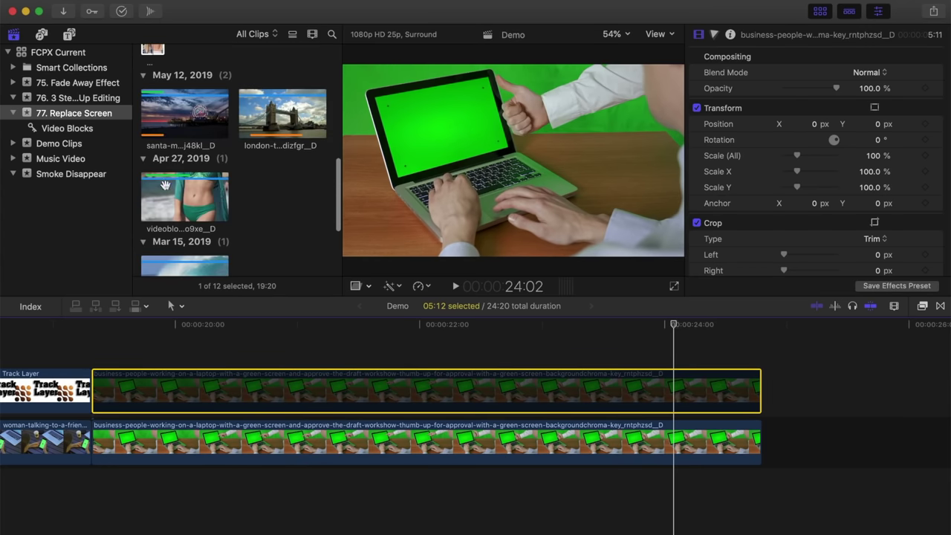
left_click(165, 184)
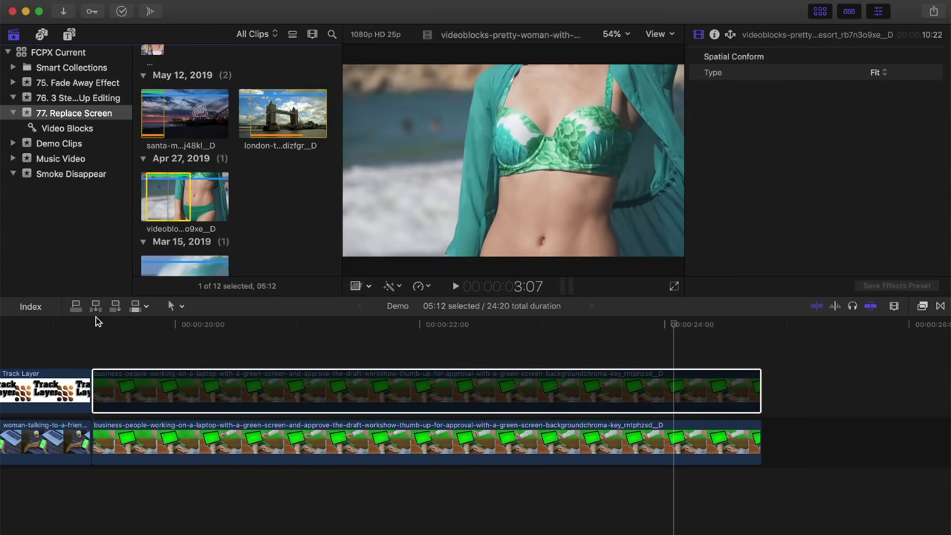
key("q")
Distort the beach clip at 20:14 so its corners match the laptop screen, and restore the viewer to Fit
left_click(245, 327)
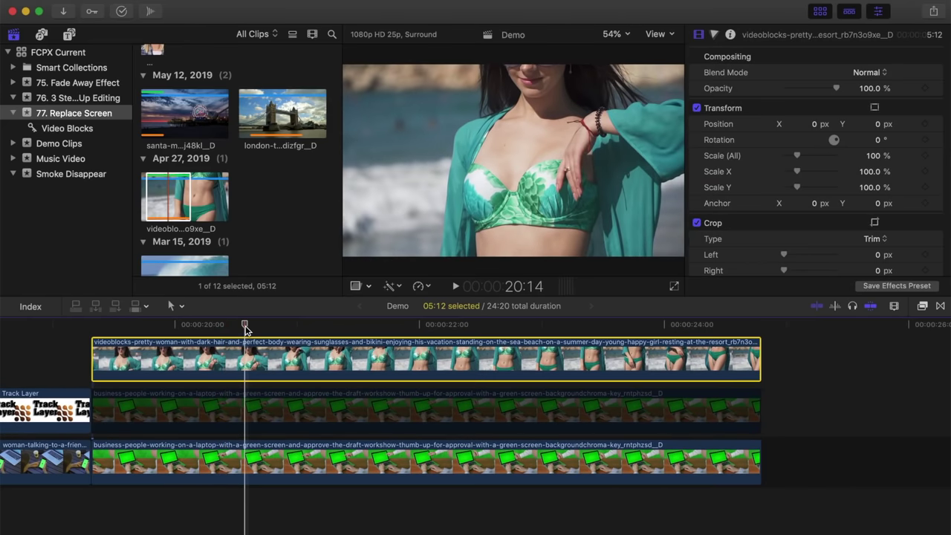
left_click(356, 287)
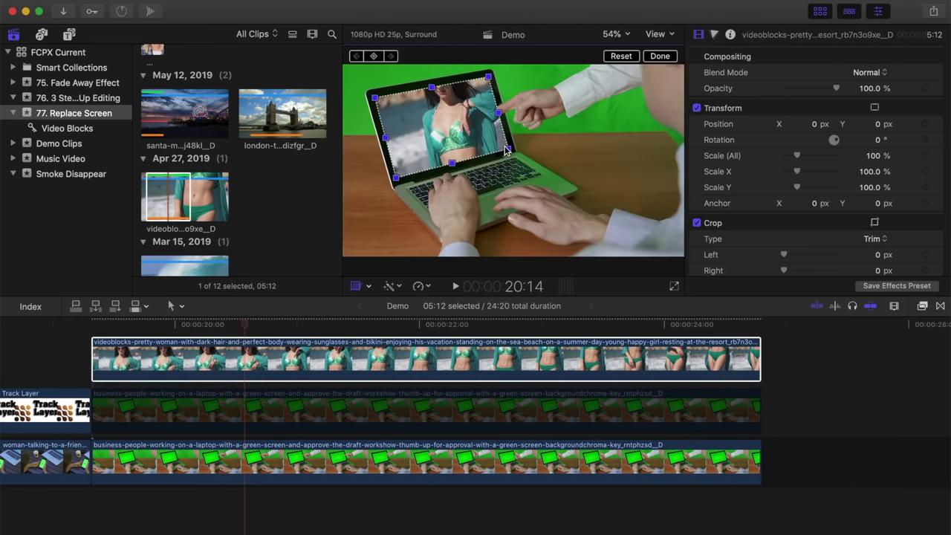
left_click_drag(427, 81, 430, 83)
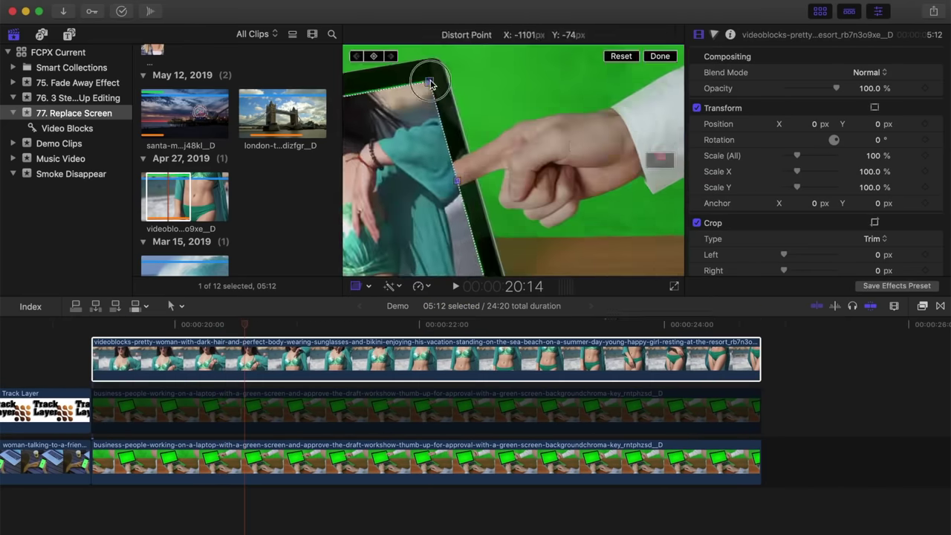
left_click_drag(471, 204, 475, 209)
left_click_drag(455, 191, 458, 196)
left_click(659, 57)
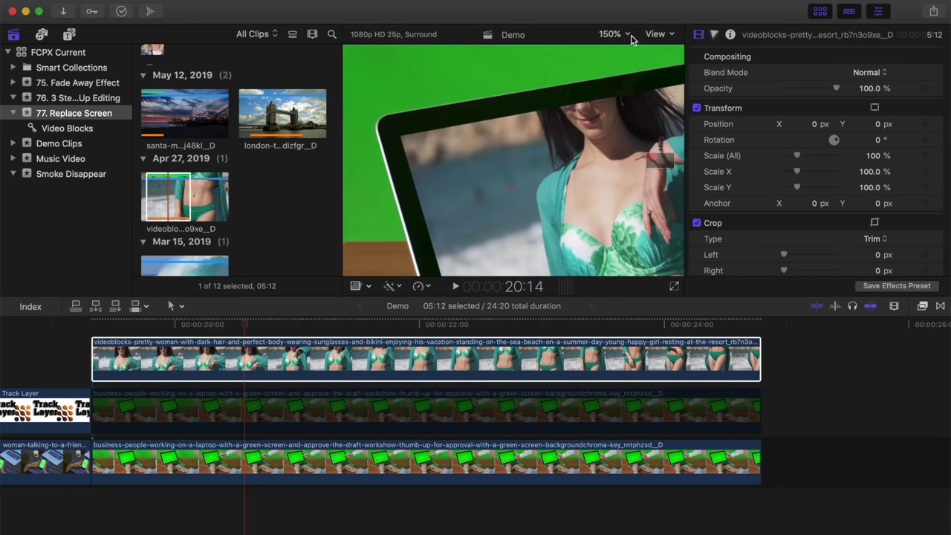
left_click(632, 39)
left_click(629, 42)
Re-enable the duplicated laptop clip and move it to the top of the stack, above the beach clip
key("v")
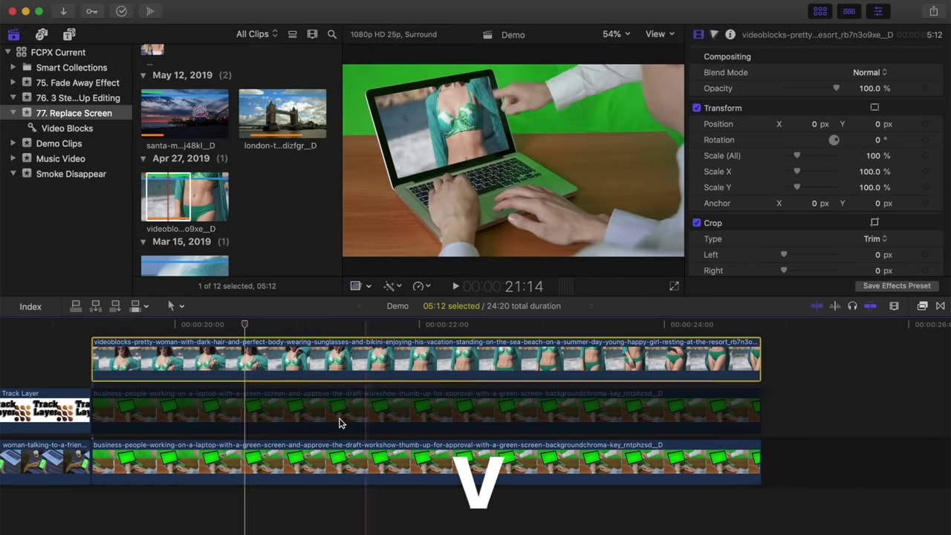
left_click(339, 423)
key("v")
scroll(297, 416, "up", 1)
left_click(268, 403)
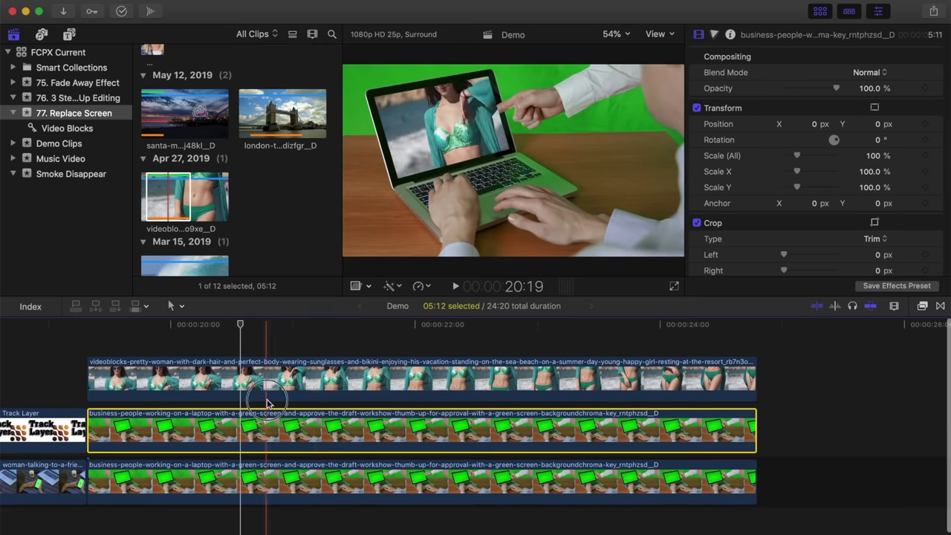
left_click_drag(267, 404, 269, 349)
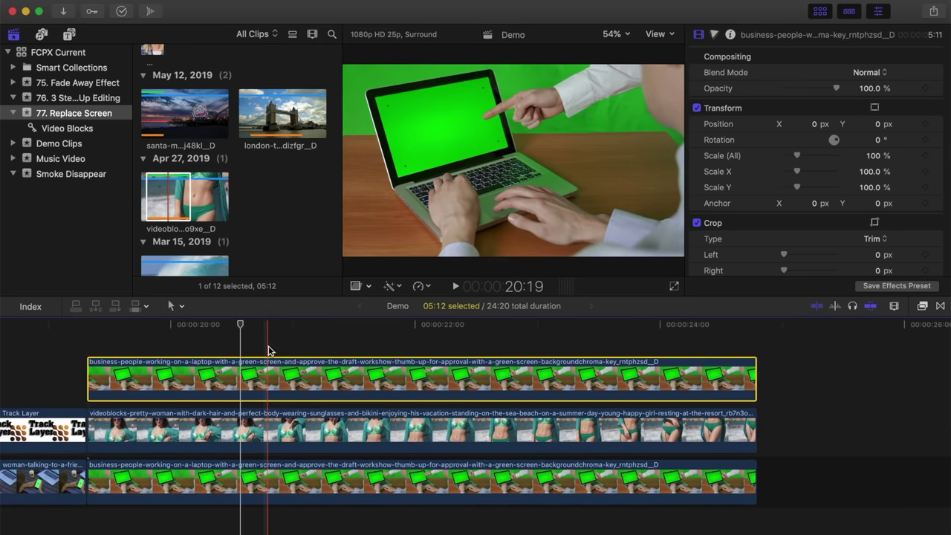
Apply the Keyer effect from the Keying category to the topmost laptop clip and play the composite full screen from its start
left_click(923, 306)
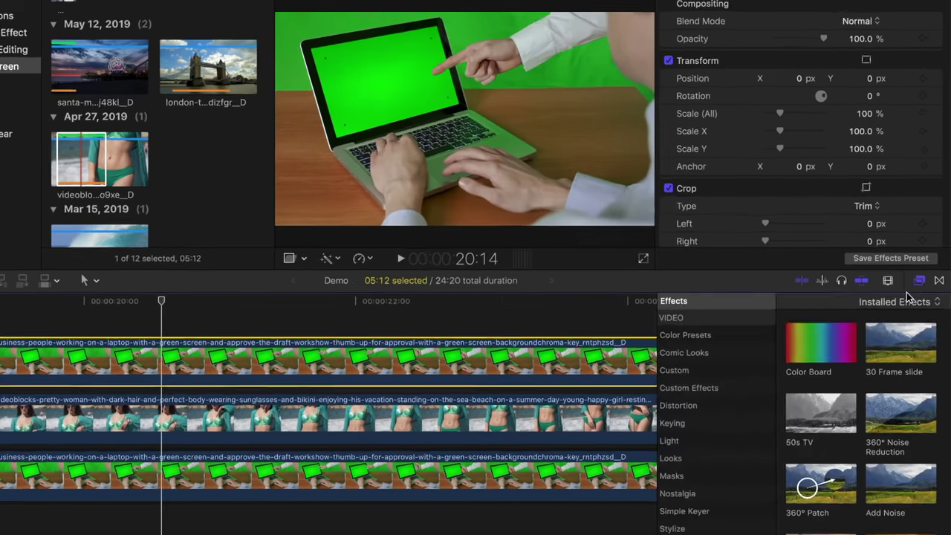
scroll(759, 377, "down", 2)
left_click(729, 401)
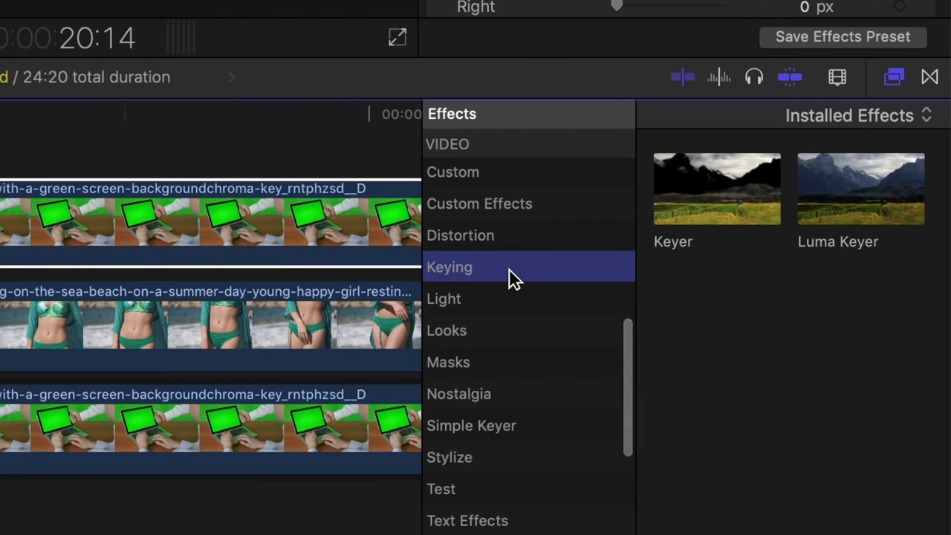
left_click_drag(715, 191, 151, 240)
left_click_drag(551, 386, 520, 382)
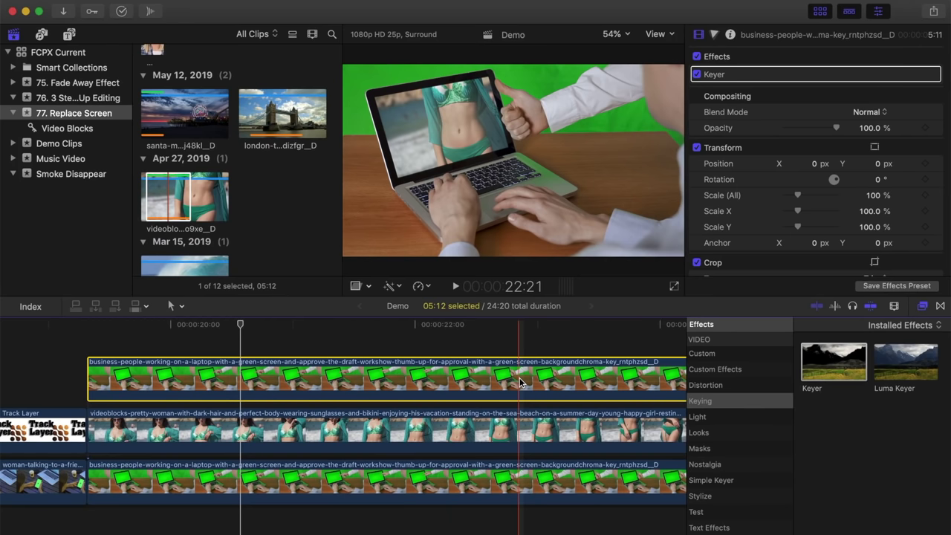
left_click(85, 323)
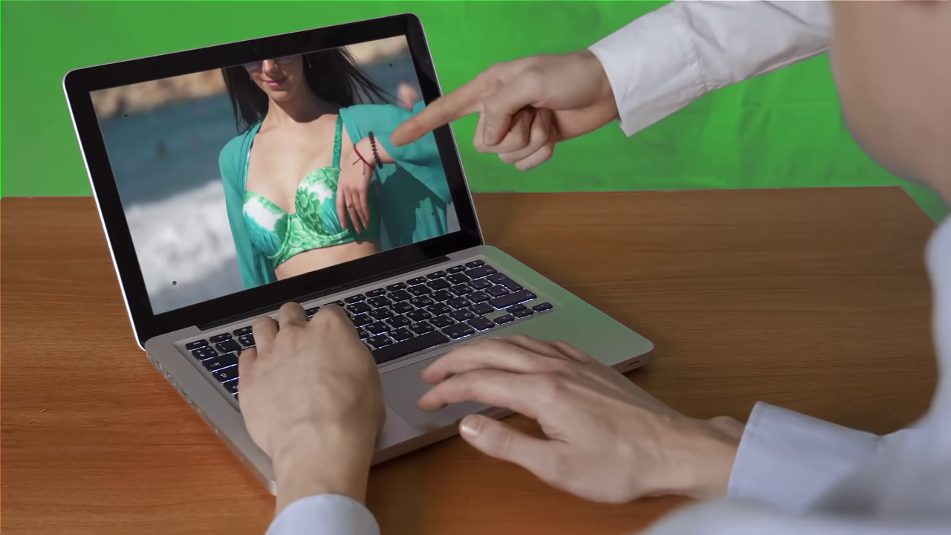